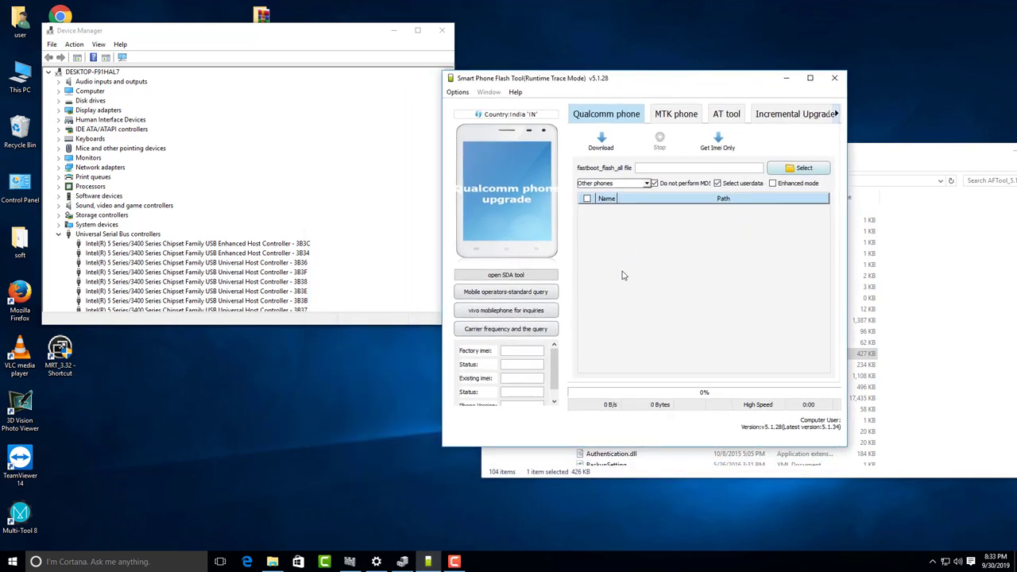
click(810, 78)
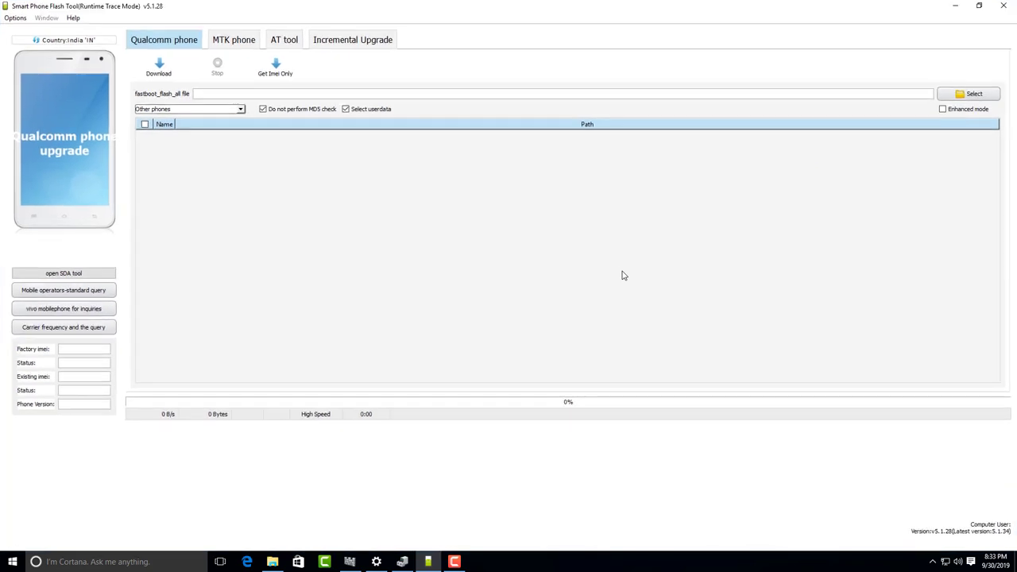
click(969, 94)
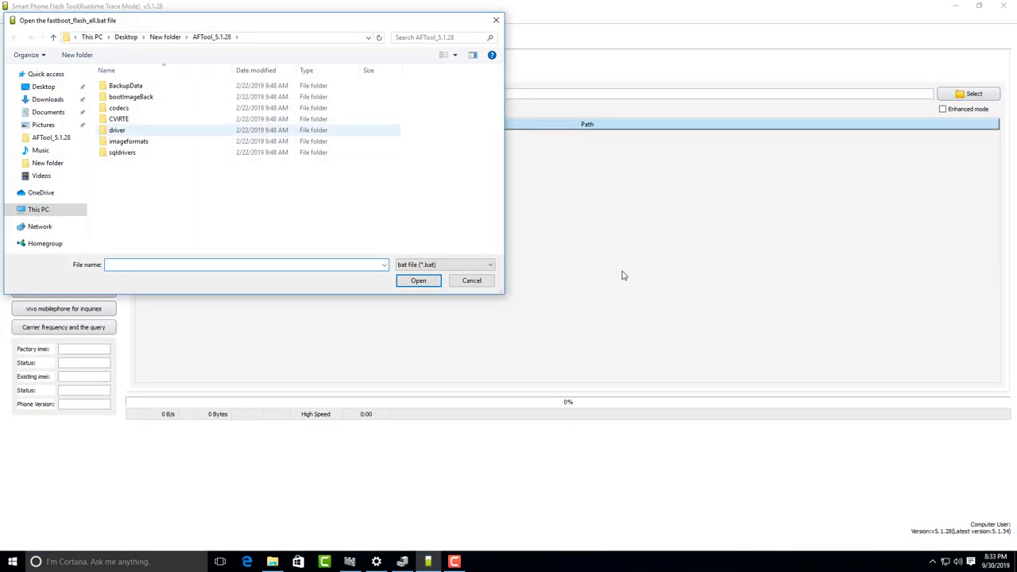
click(47, 99)
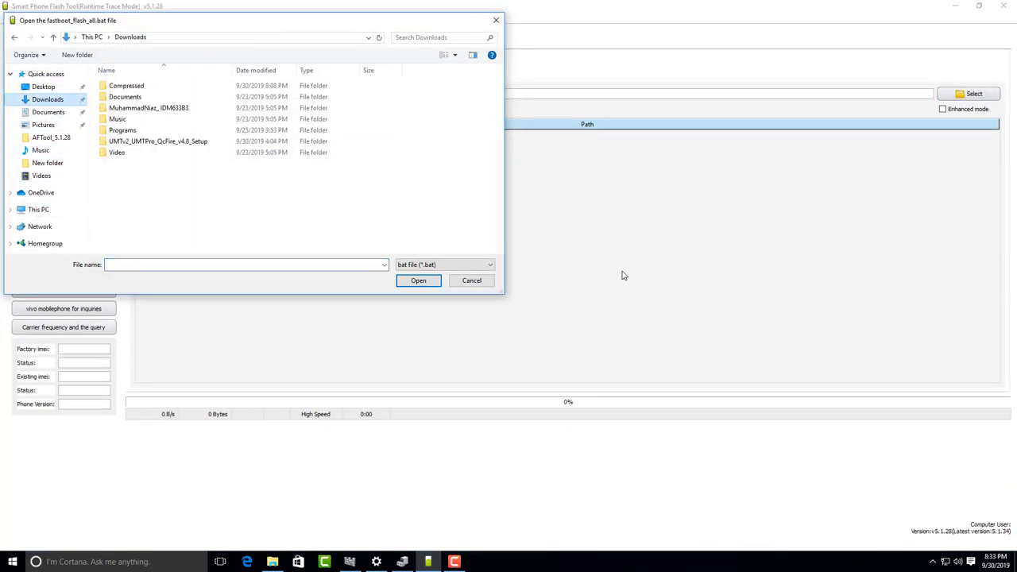
double_click(126, 85)
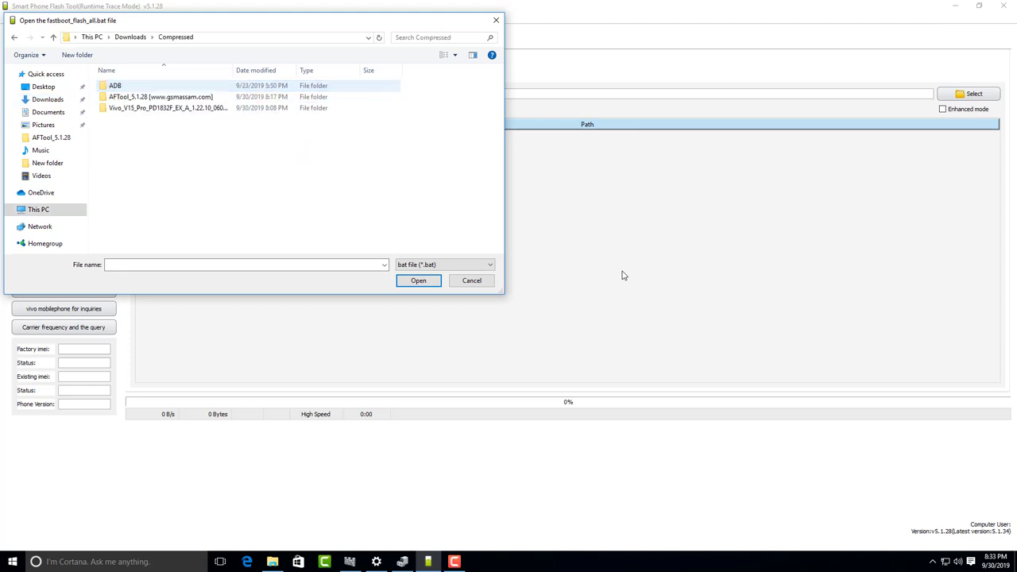
double_click(115, 85)
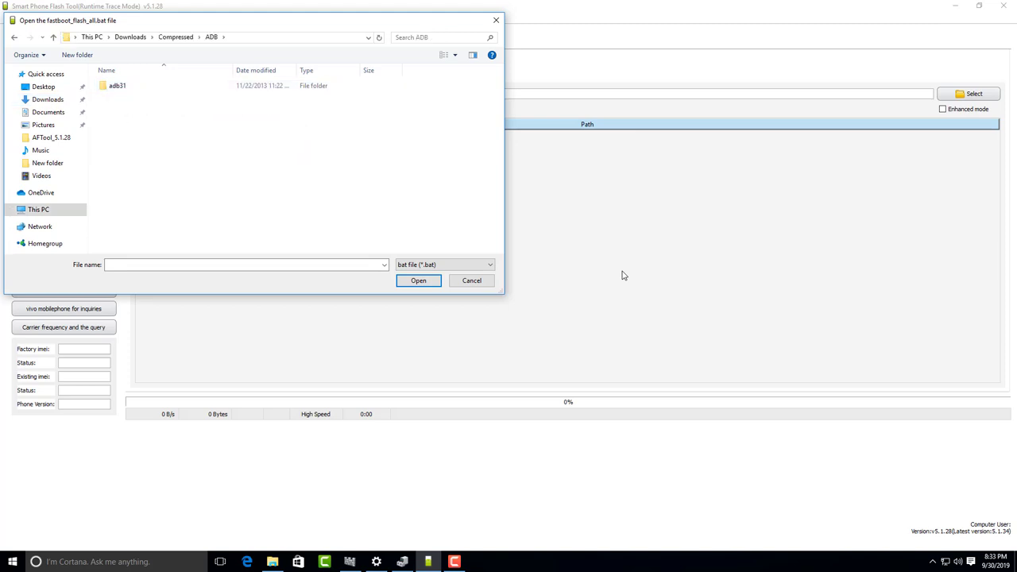
click(15, 37)
click(15, 37)
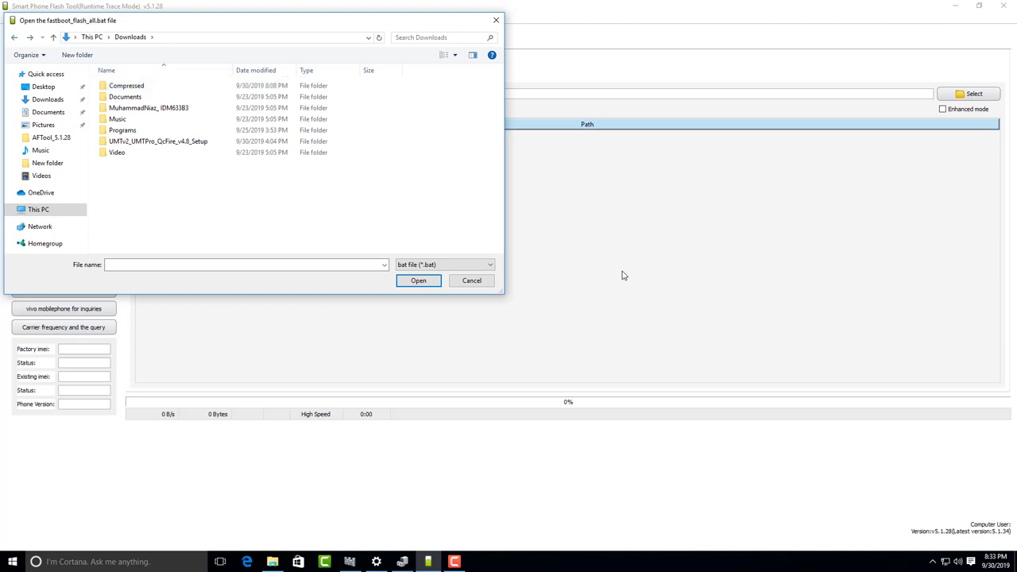
double_click(127, 86)
double_click(167, 108)
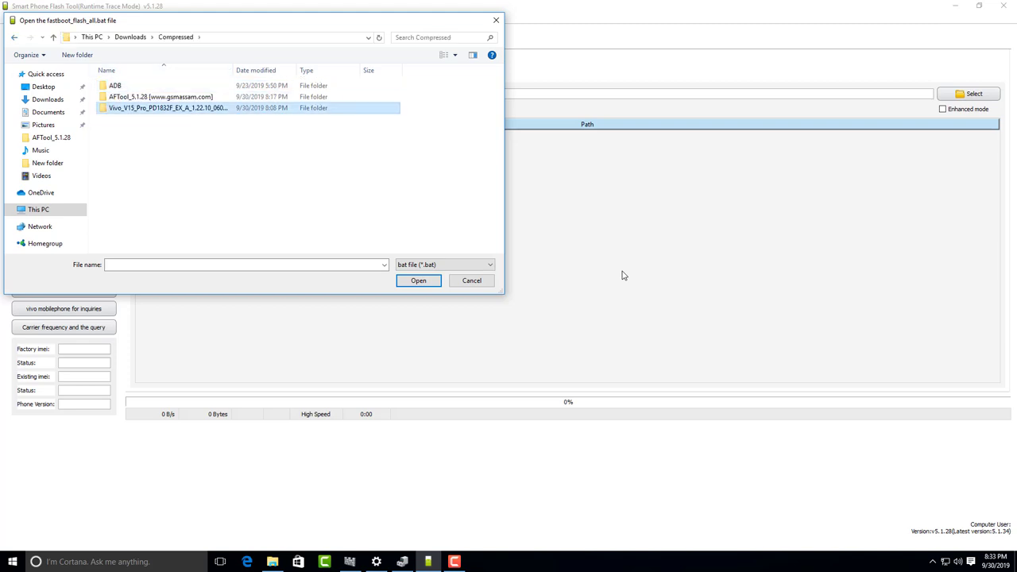
double_click(167, 86)
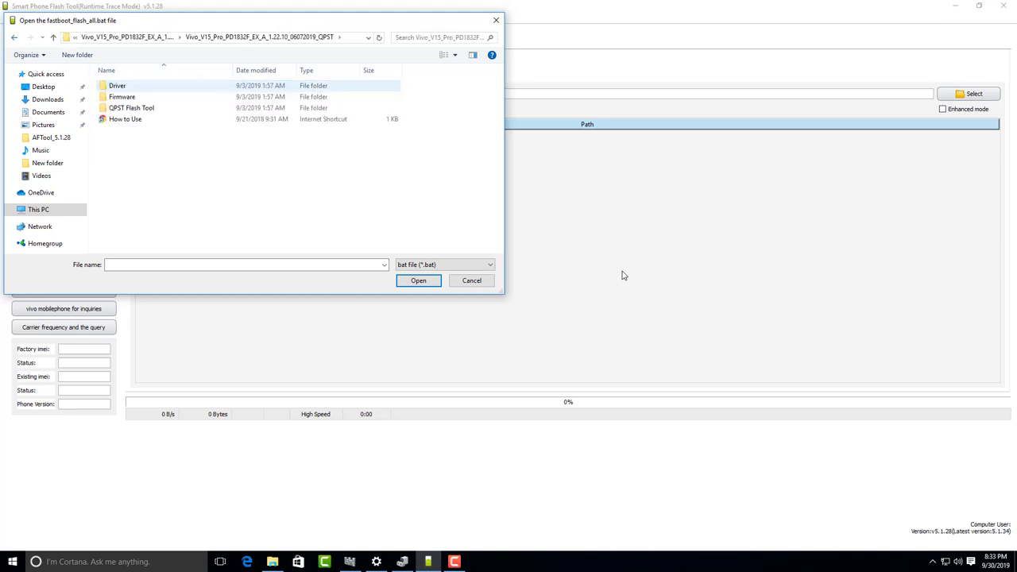
key(Down)
key(Down)
key(Return)
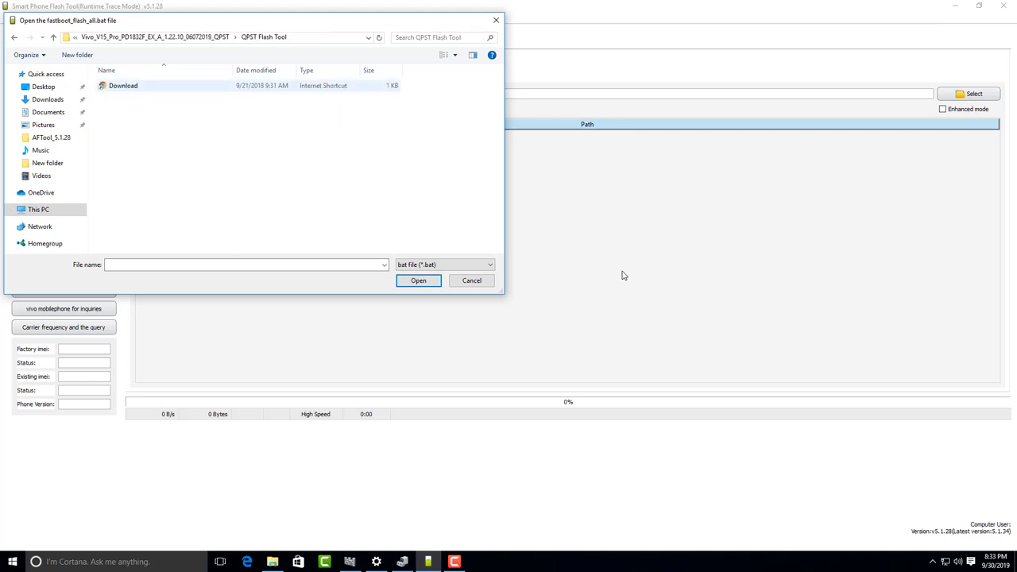
key(BackSpace)
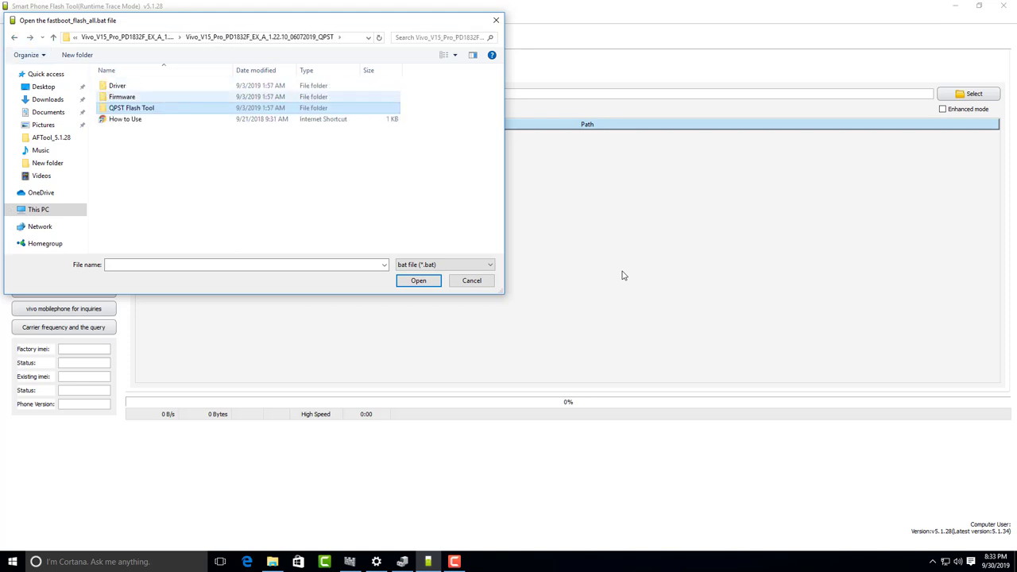
key(Up)
key(Return)
key(Up)
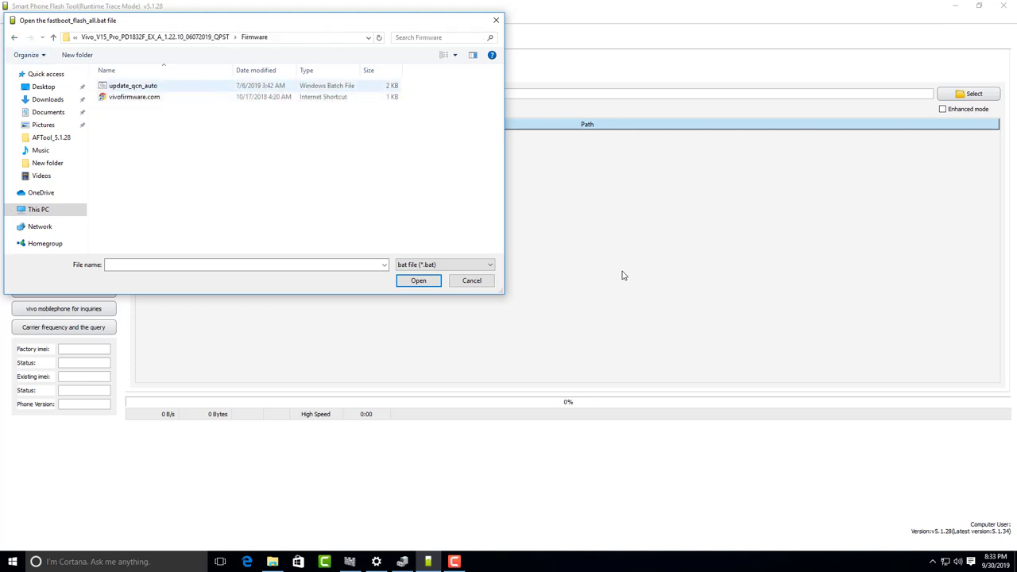
key(Tab)
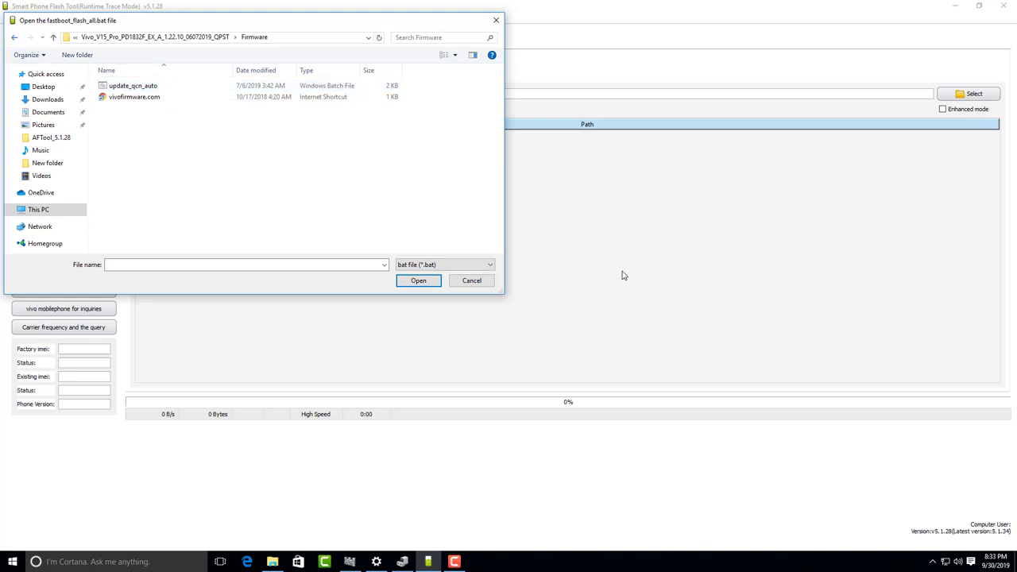
key(alt+Left)
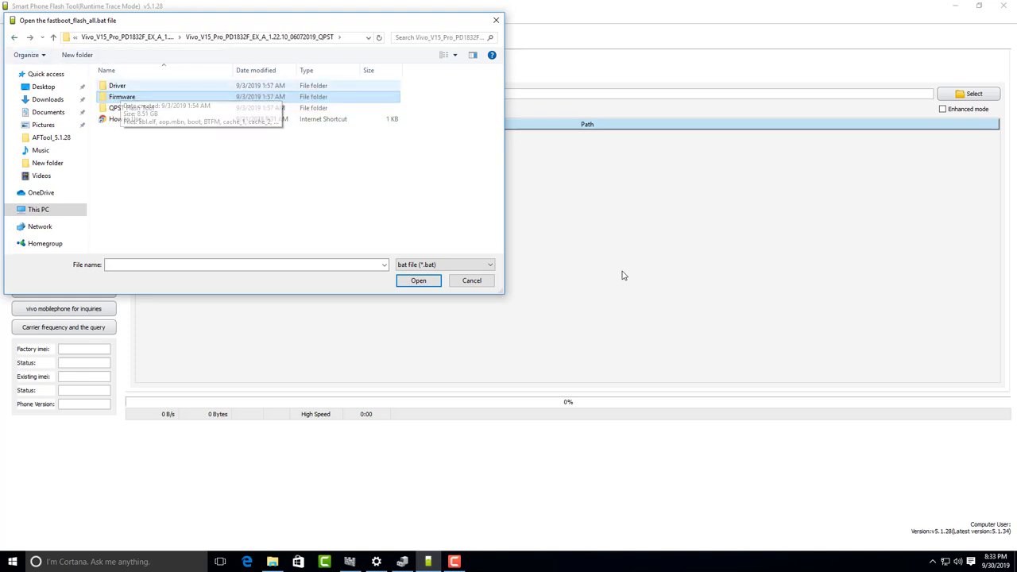
key(Return)
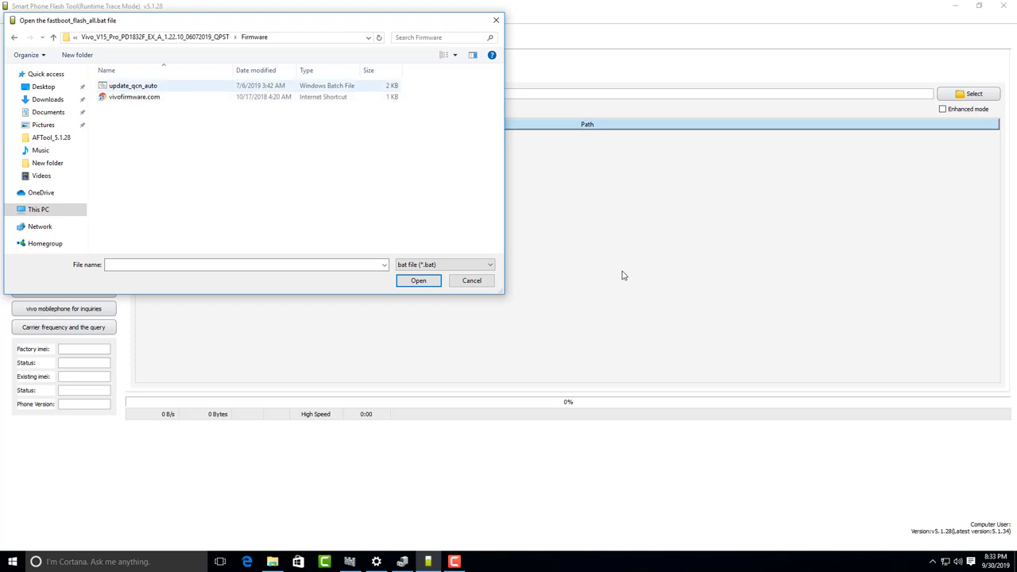
key(Escape)
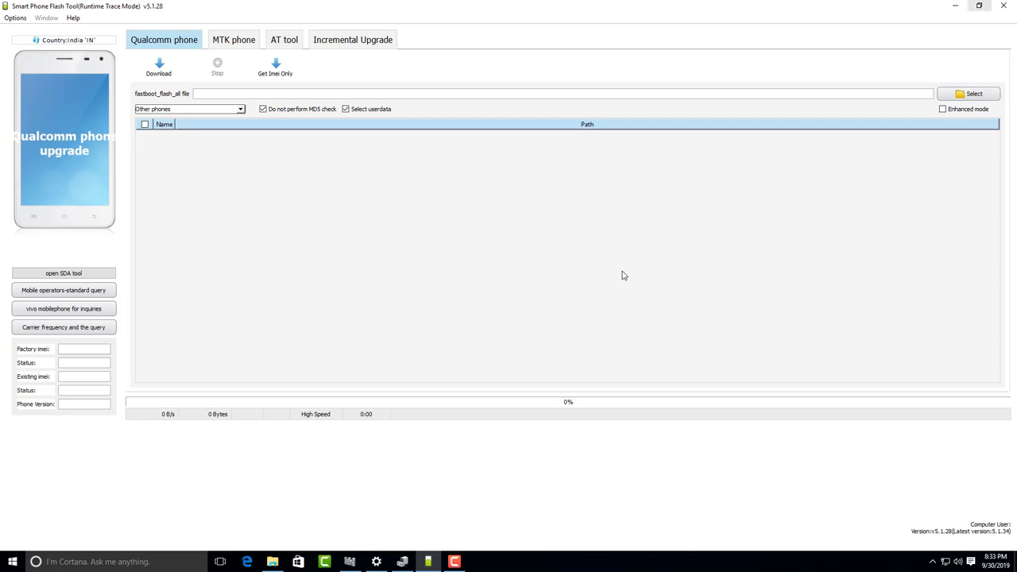
key(super+Down)
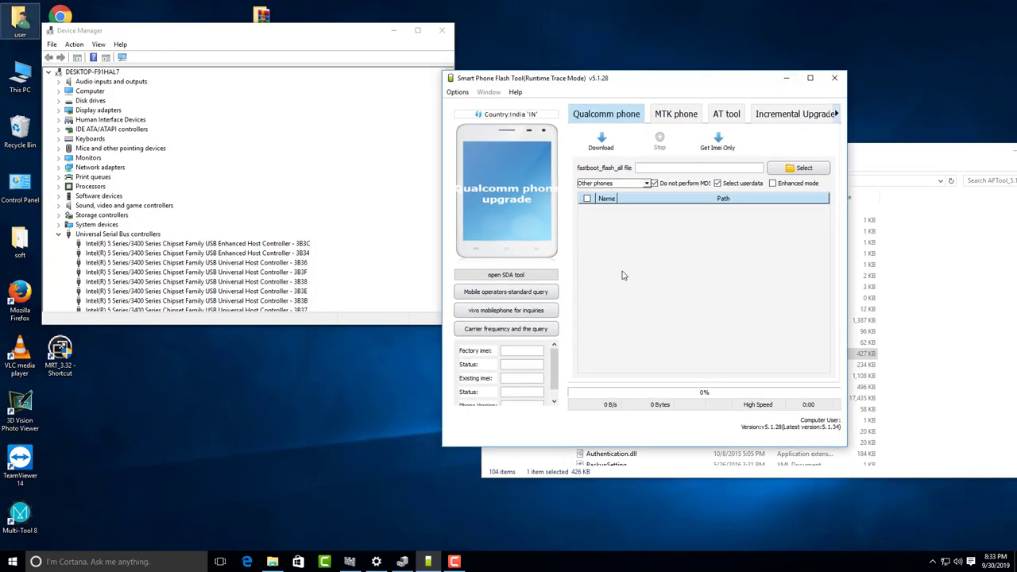
- In File Explorer, open the Firmware folder of the Vivo V15 Pro PD1832F QPST package in Downloads\Compressed
key(Down)
key(Return)
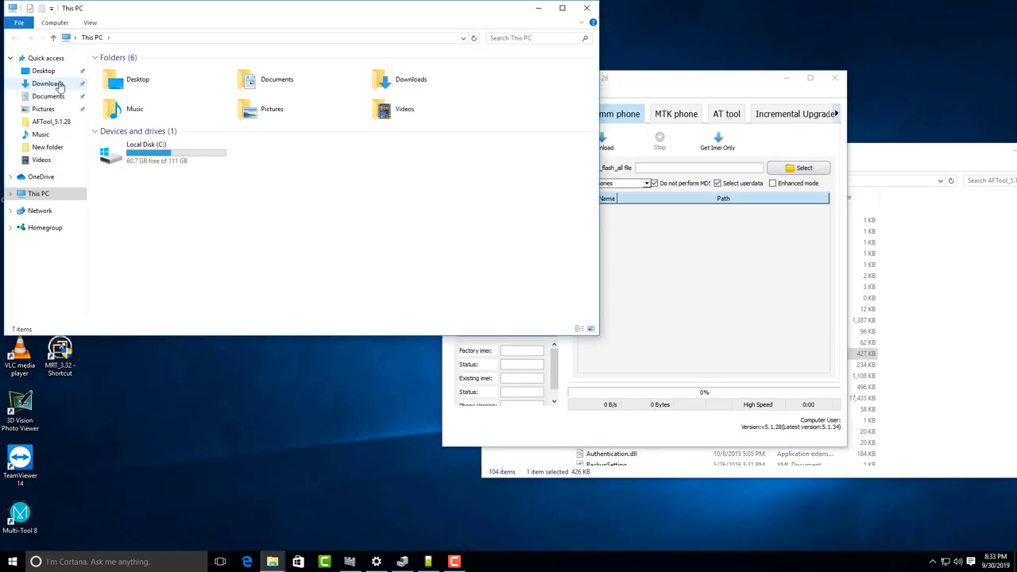
click(46, 86)
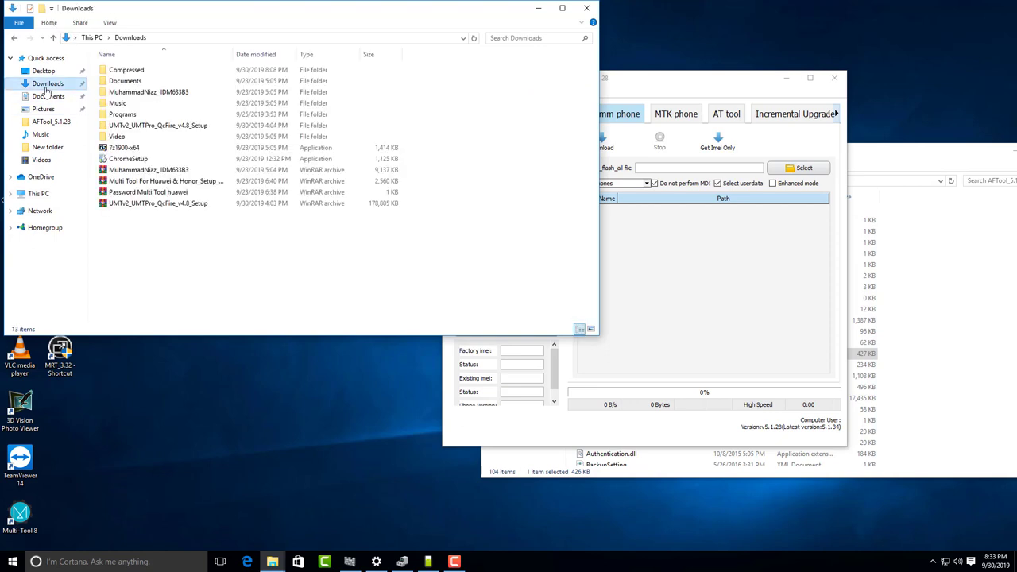
double_click(125, 70)
double_click(160, 92)
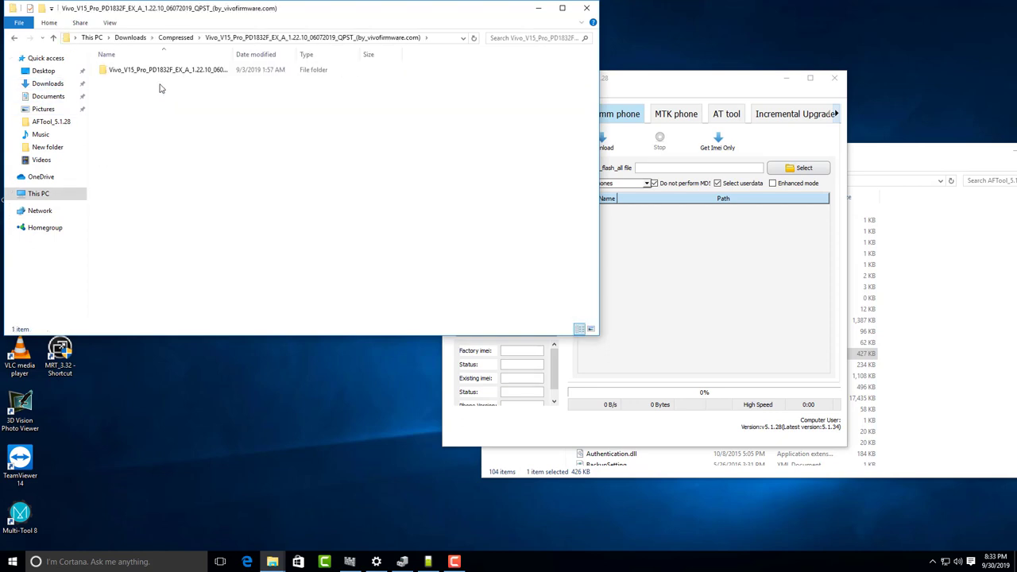
double_click(155, 70)
double_click(151, 83)
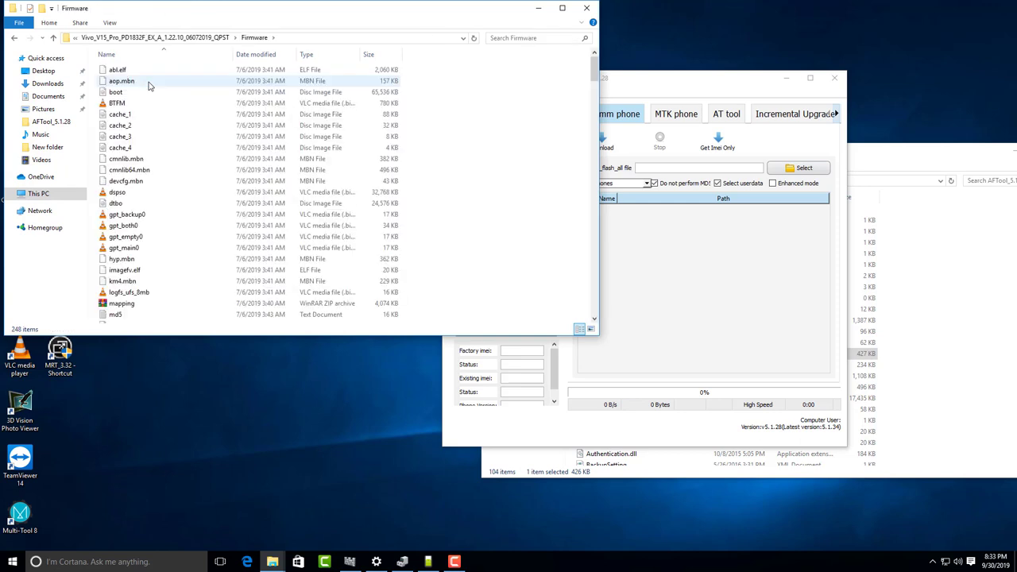
- Copy the full path of the Firmware folder to the clipboard
scroll(347, 169, down, 15)
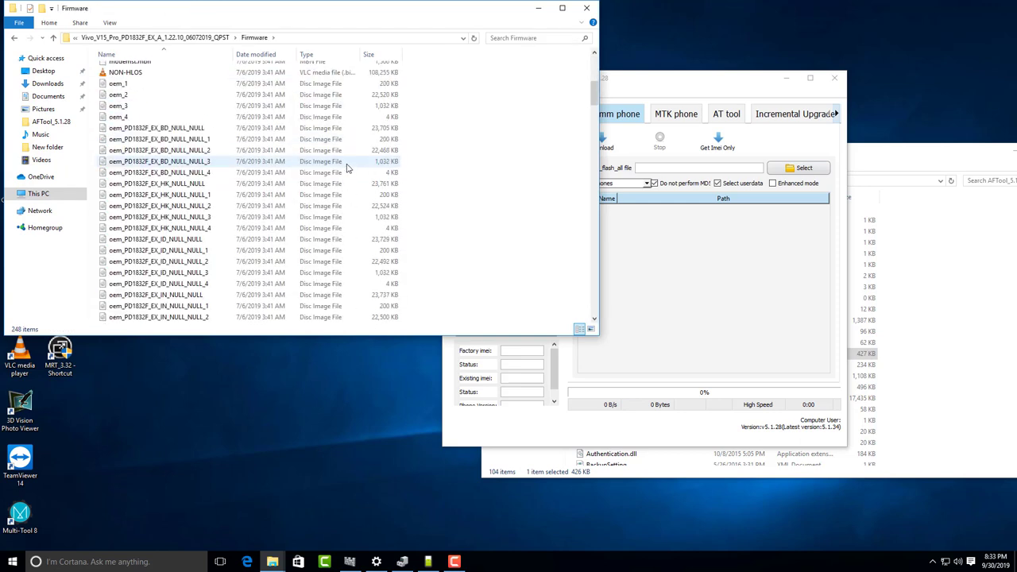
click(321, 38)
right_click(322, 40)
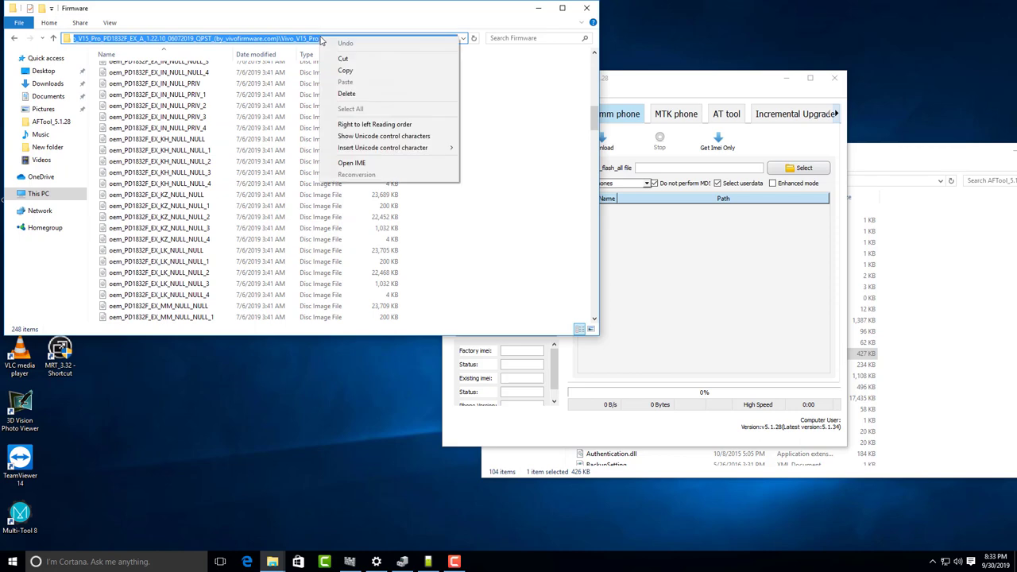
click(348, 70)
- Switch to Smart Phone Flash Tool and set the Qualcomm upgrade mode to fastboot-9008Upgrade(save qcn)
click(704, 81)
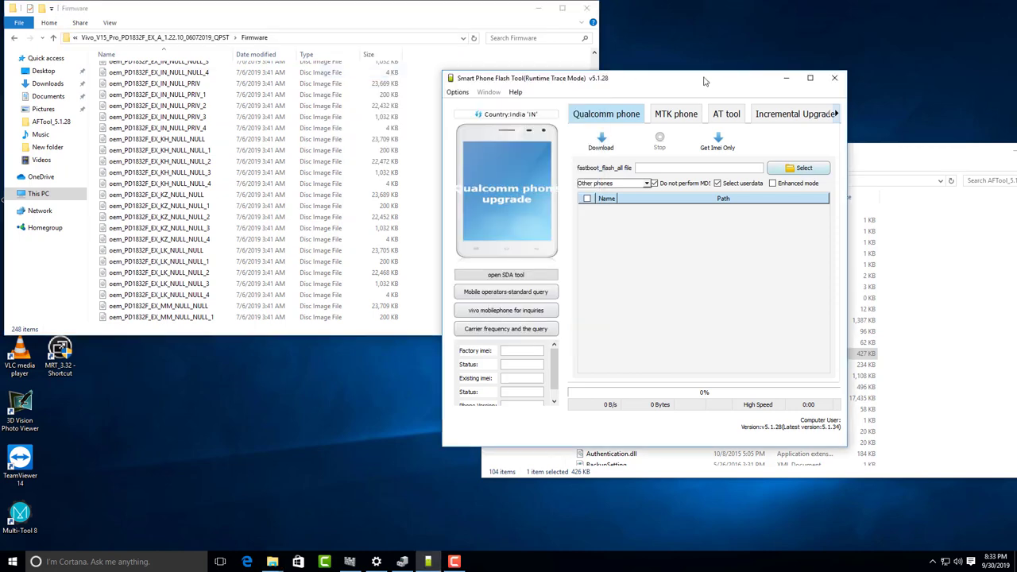
key(Return)
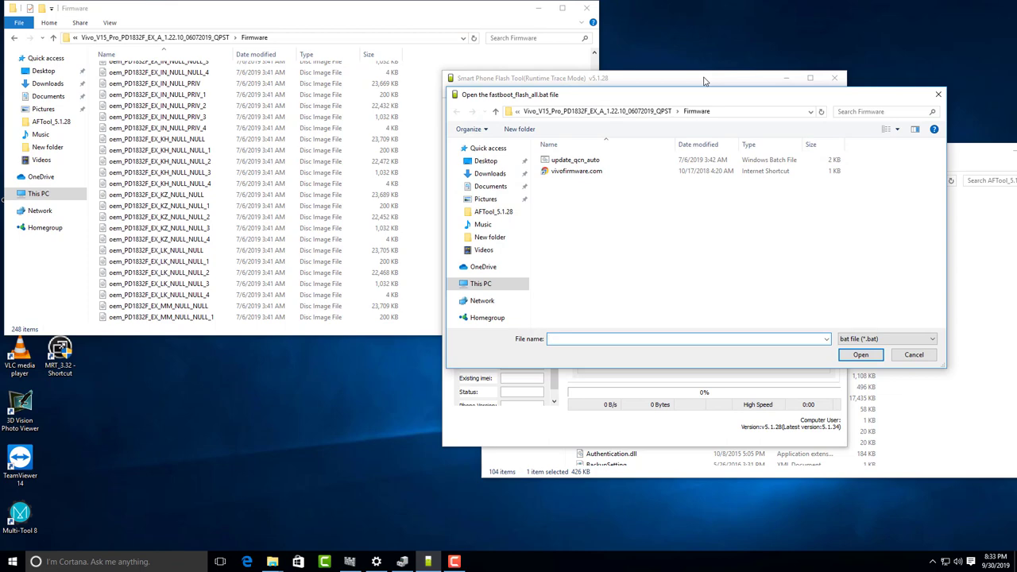
key(Escape)
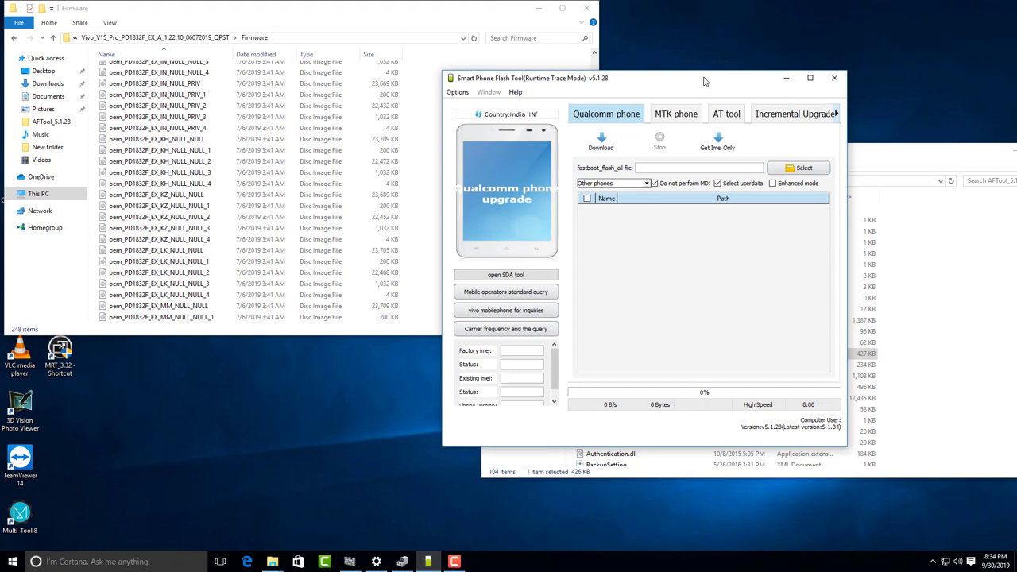
key(alt+Down)
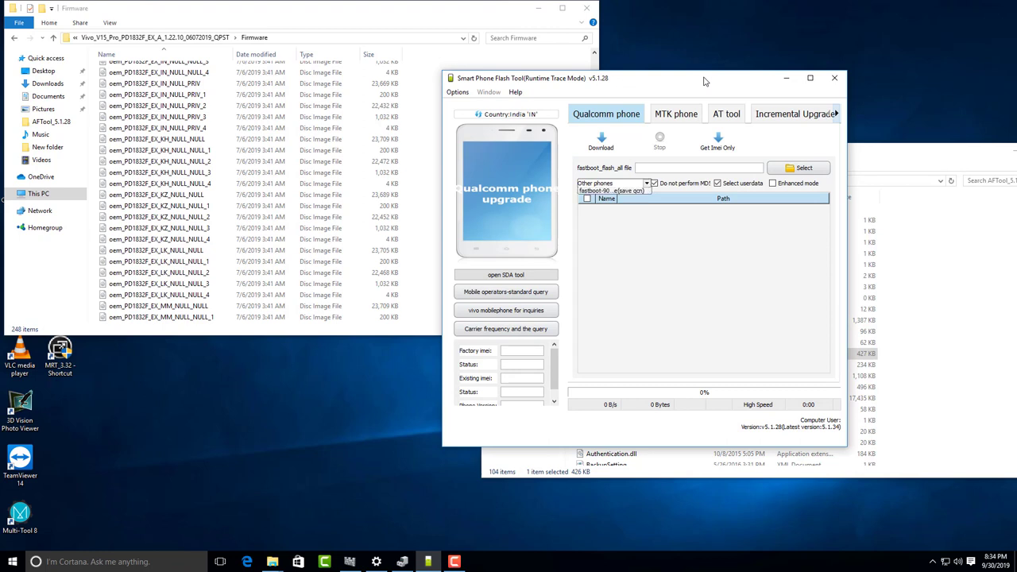
key(Down)
key(Down)
key(Down)
key(Down)
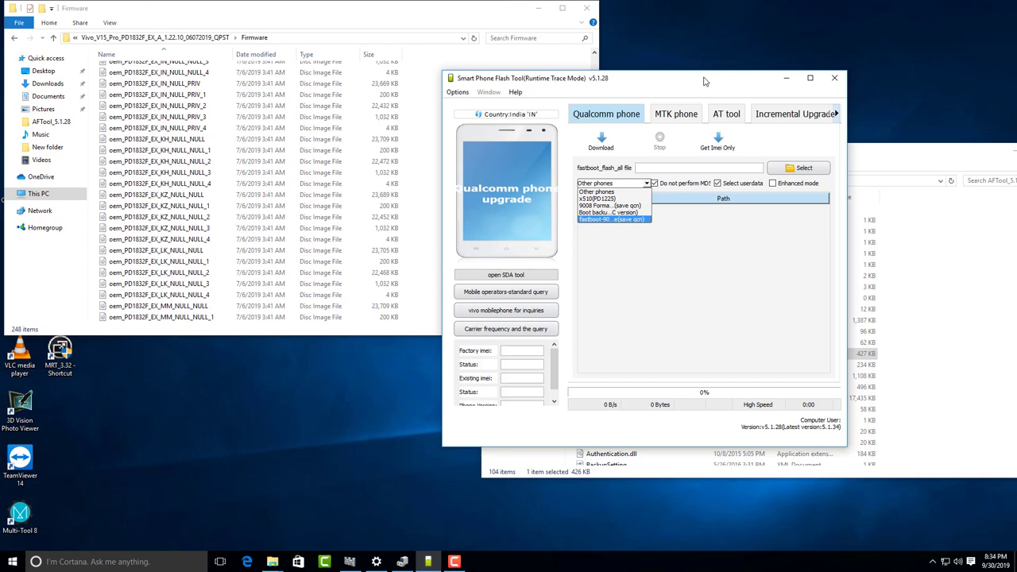
key(Return)
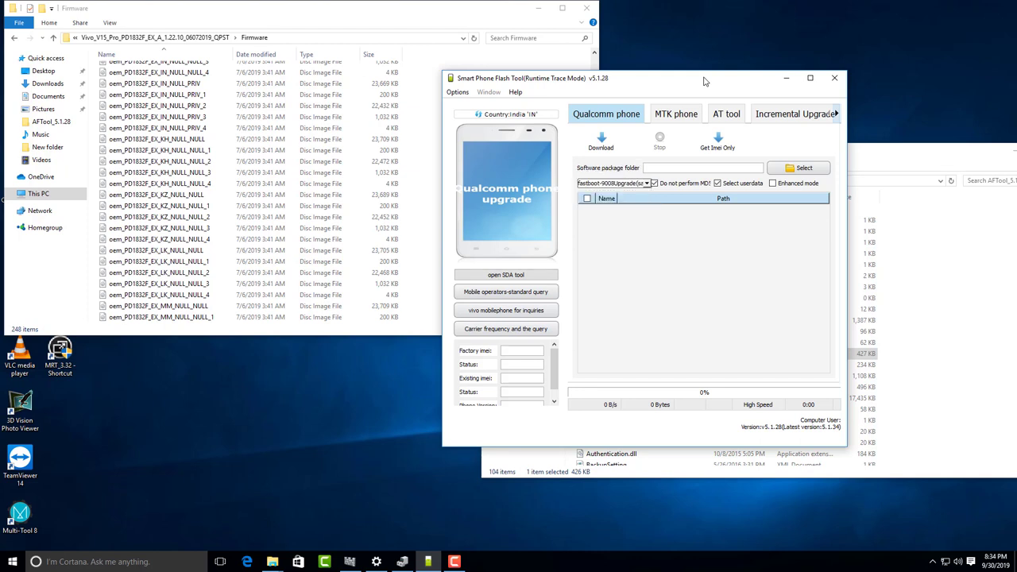
- Load the software package from the copied Firmware folder path, continuing with India as the default country
key(space)
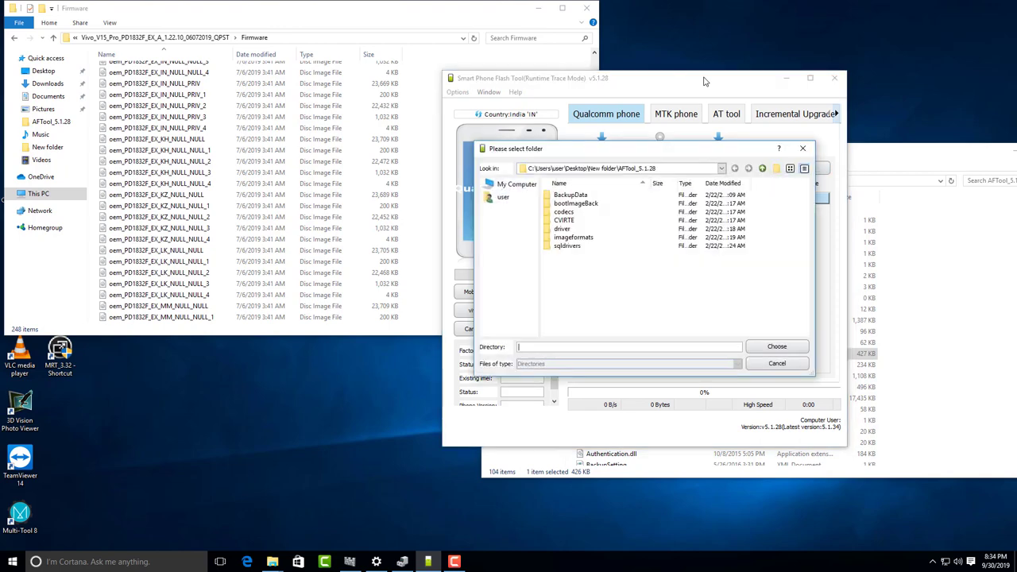
key(Menu)
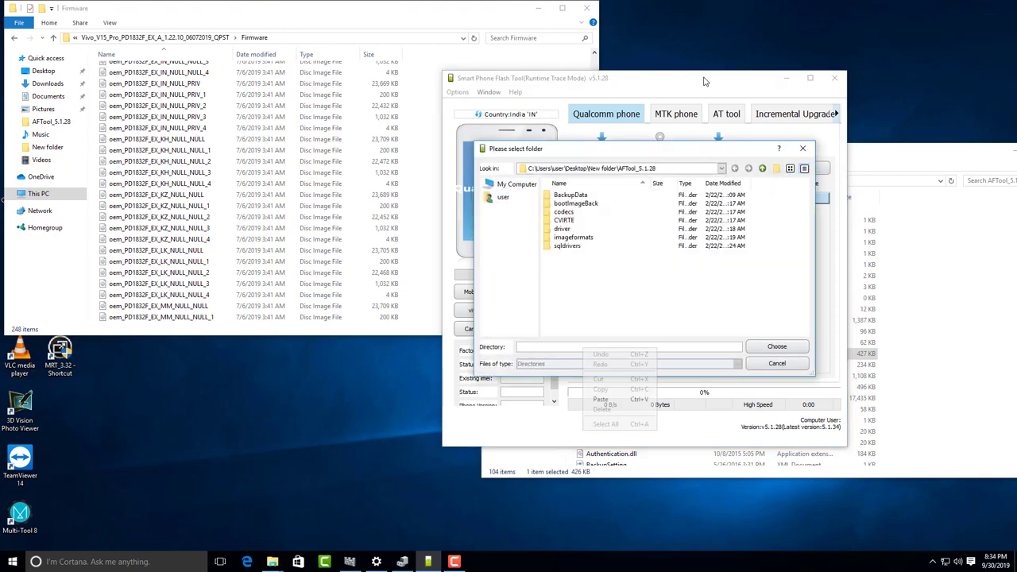
key(Down)
key(Down)
key(Down)
key(Down)
key(Return)
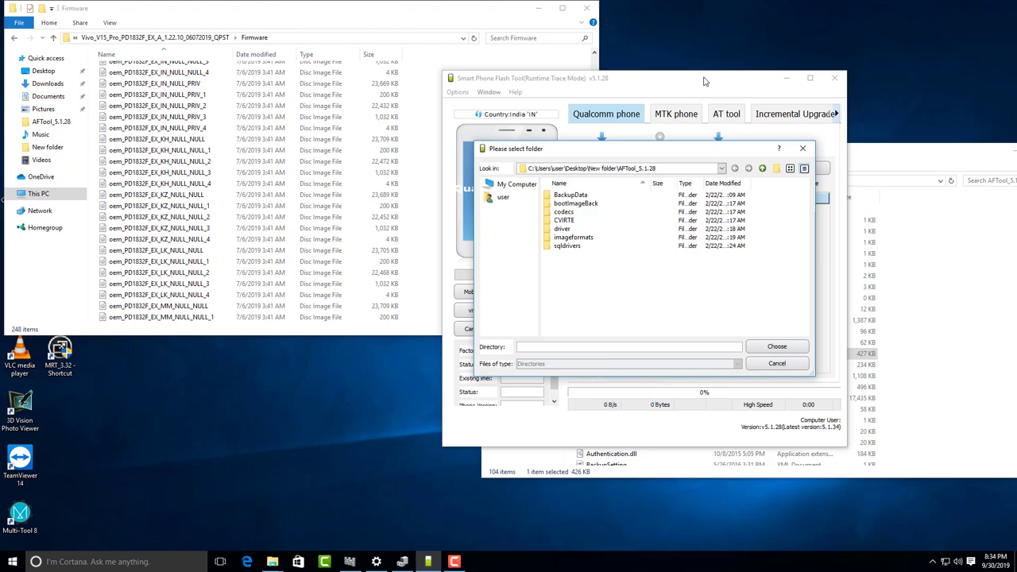
key(Return)
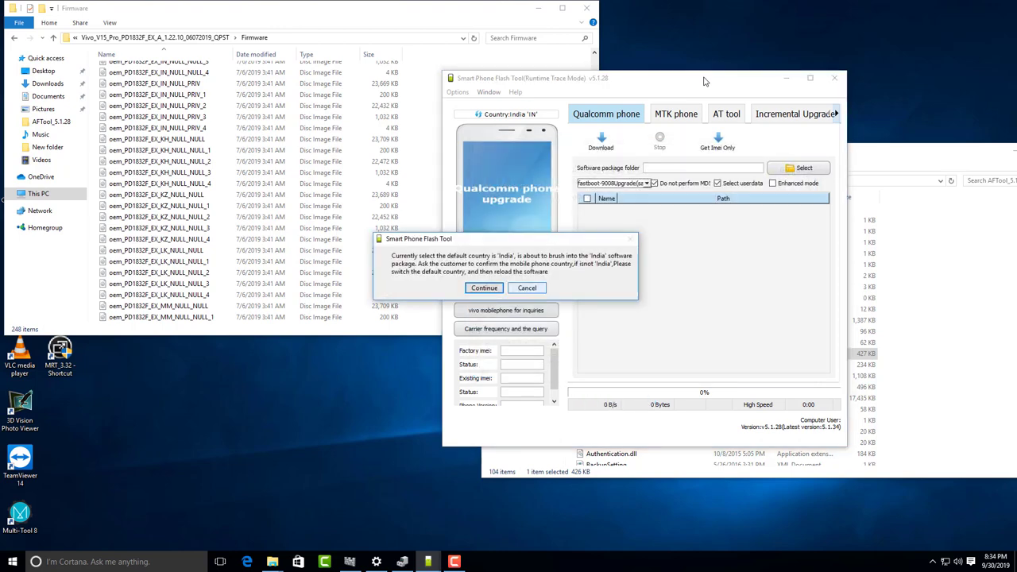
key(Return)
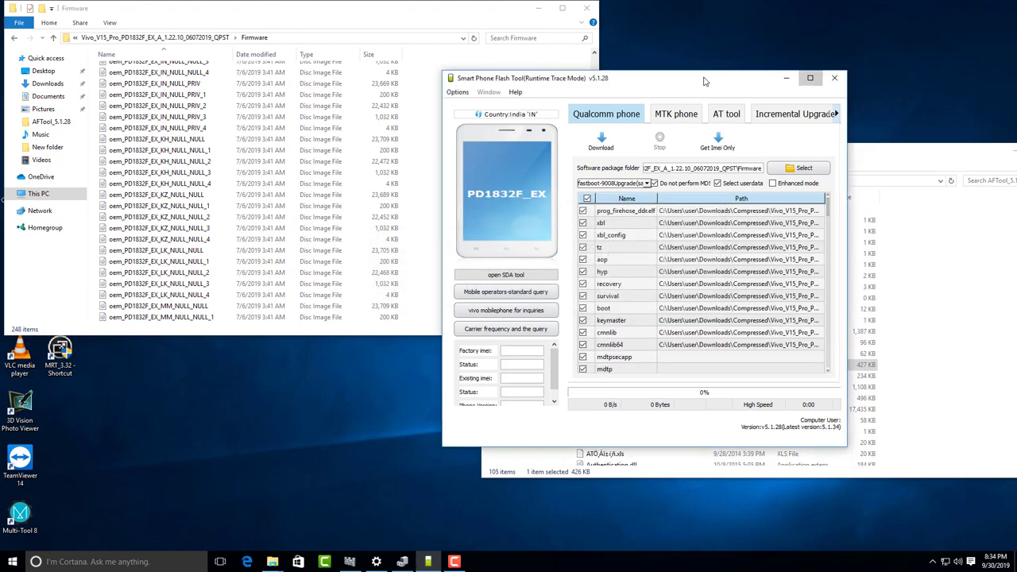
double_click(704, 81)
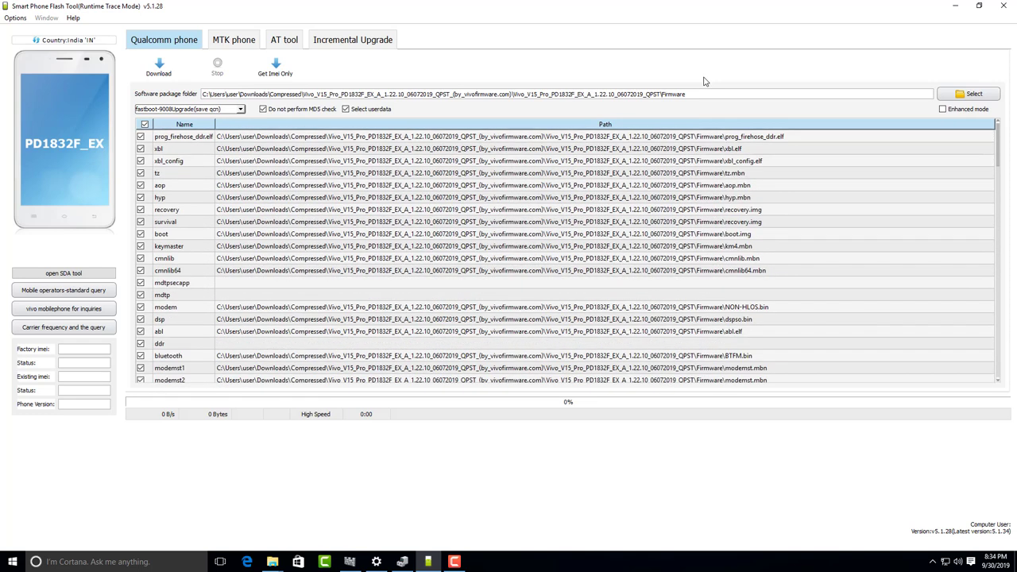
click(979, 6)
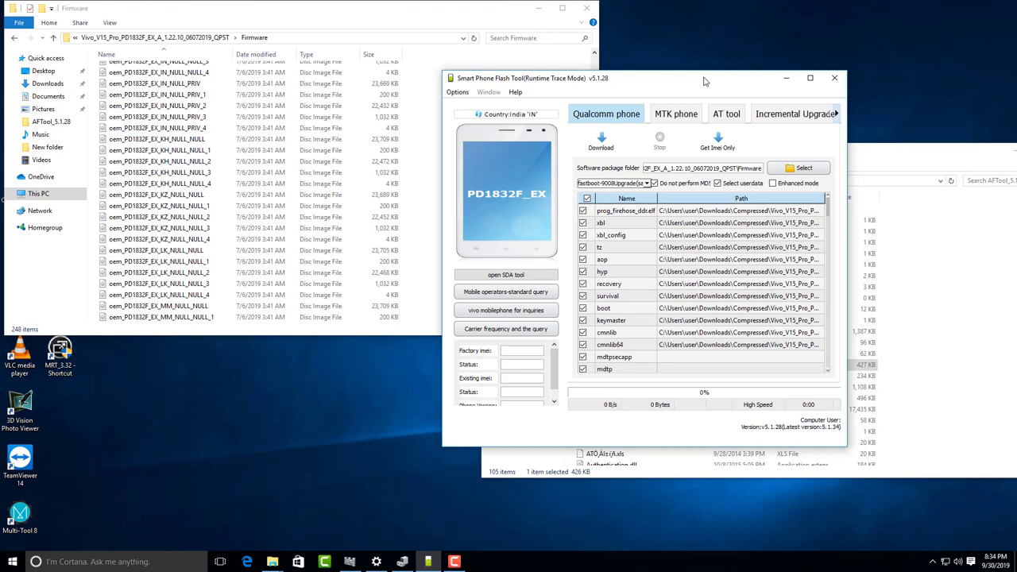
- Switch the Qualcomm upgrade mode to x510(PD1225) and try to load the Firmware folder as the software package
key(alt+Down)
key(Home)
key(Down)
key(Return)
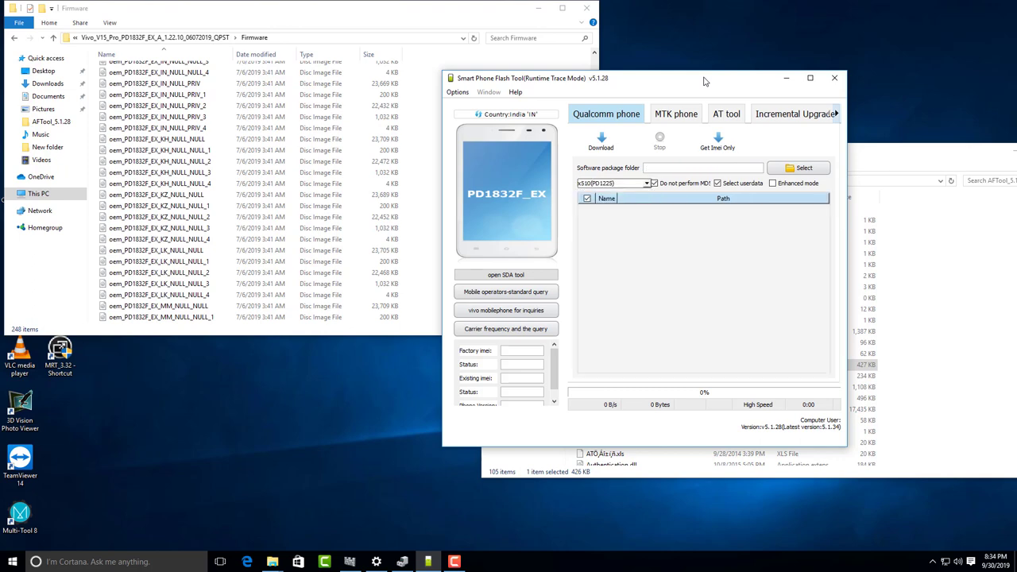
key(space)
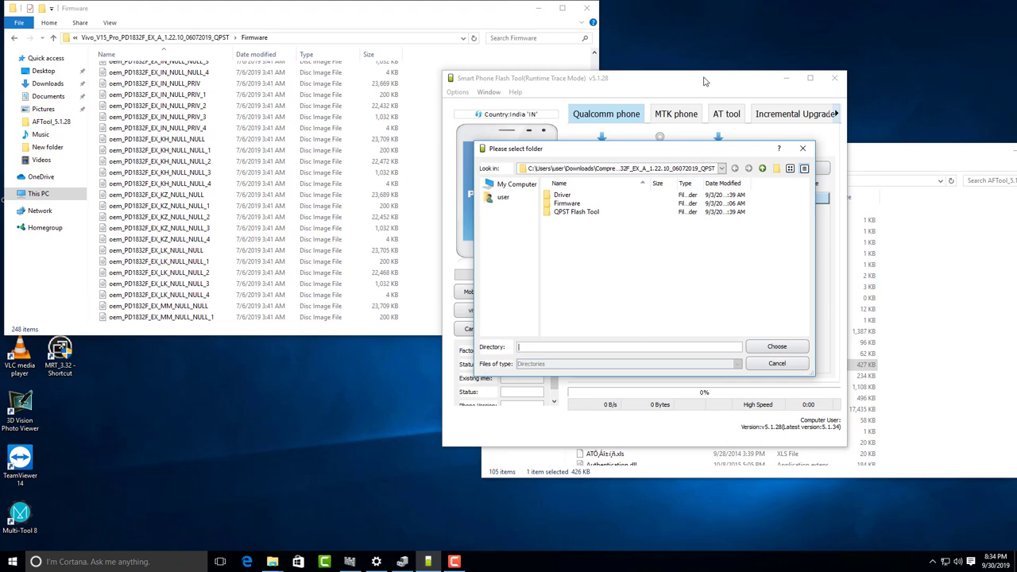
key(Down)
key(Return)
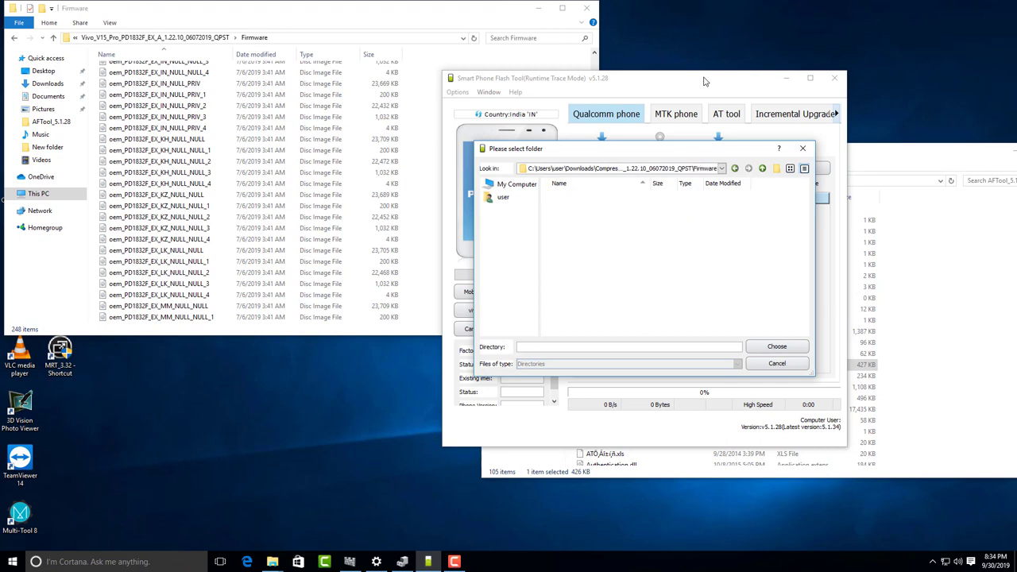
key(Return)
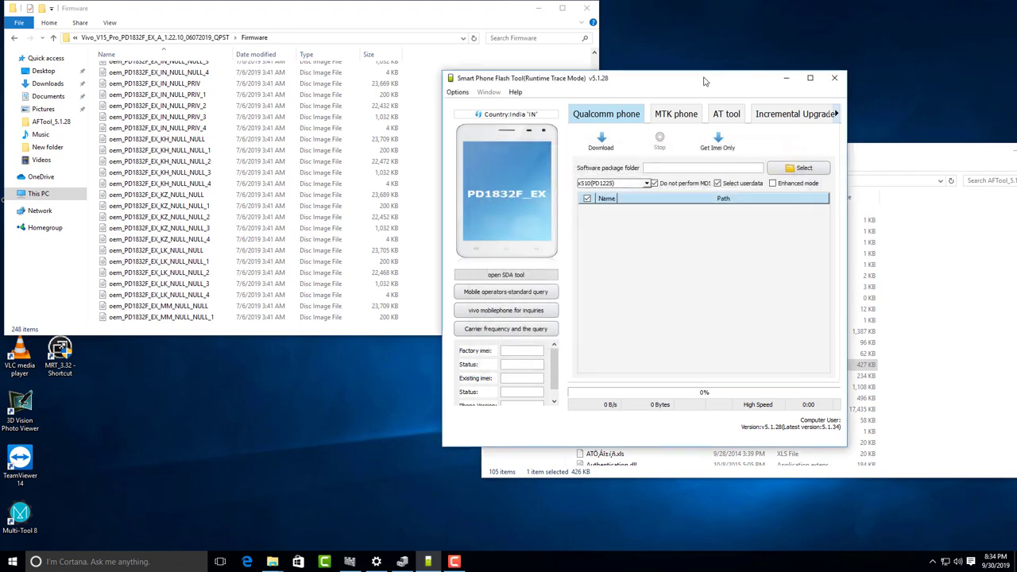
- Set the Qualcomm upgrade mode to Other phones and try to load the update_qcn_auto batch file from the Firmware folder
key(alt+Down)
key(Up)
key(Down)
key(Down)
key(Down)
key(Down)
key(alt+Down)
key(Down)
key(Return)
click(798, 168)
double_click(576, 160)
- Set the upgrade mode to 9008 FormatUpgrade(save qcn) and try to load the Firmware folder as the software package
key(alt+Down)
key(Down)
key(Down)
key(Down)
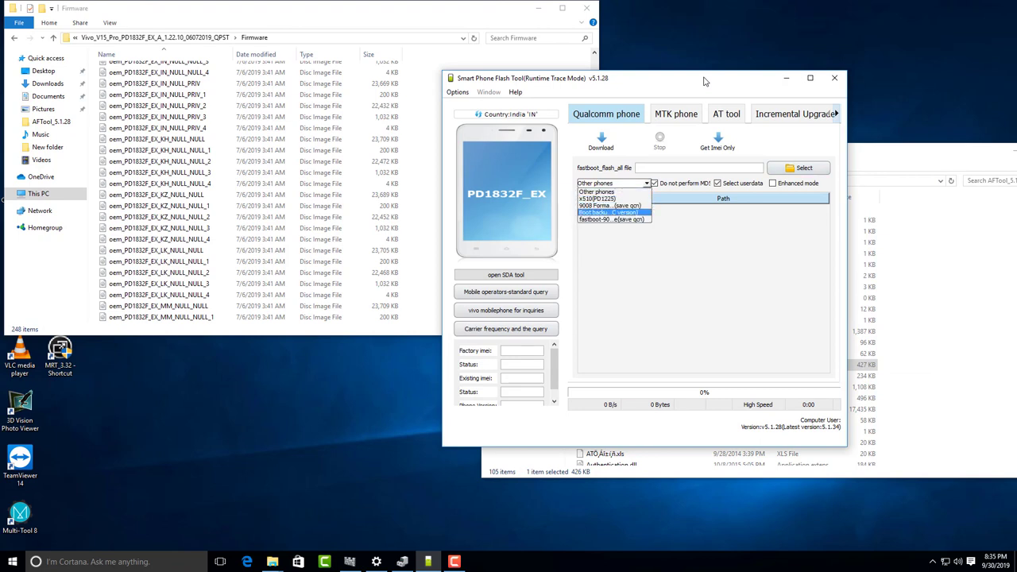
key(Up)
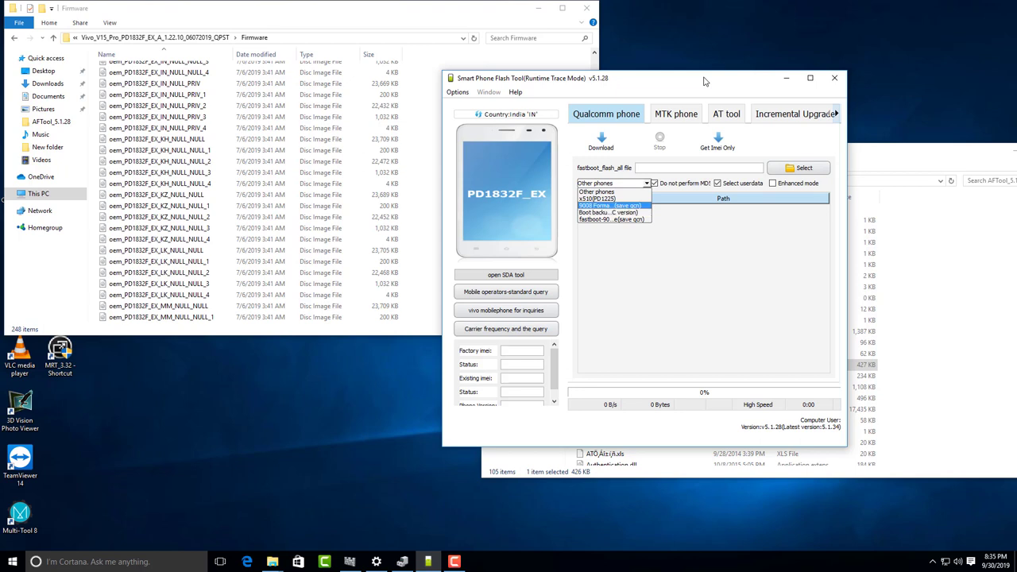
key(Return)
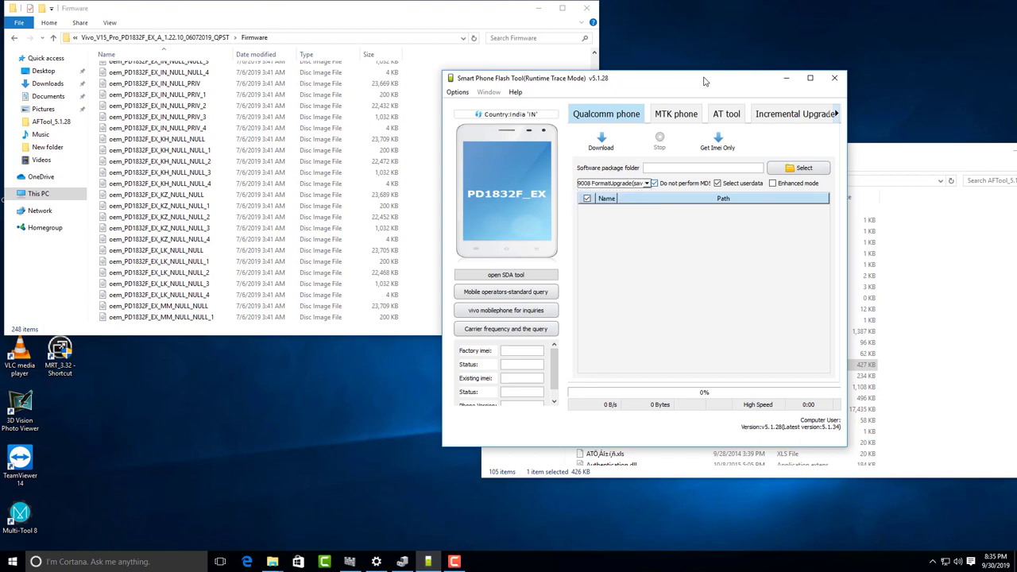
key(space)
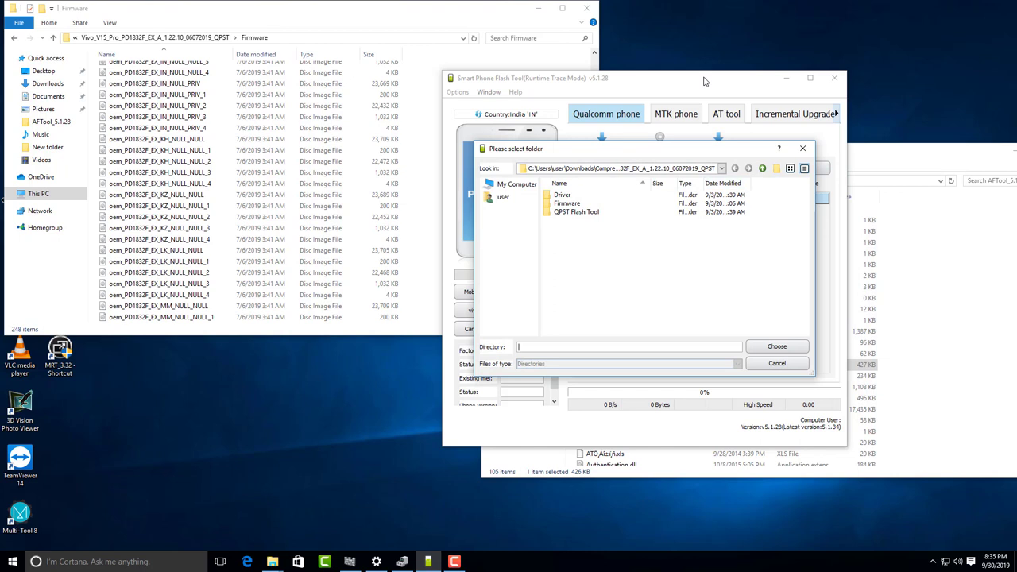
key(Down)
key(Down)
key(Return)
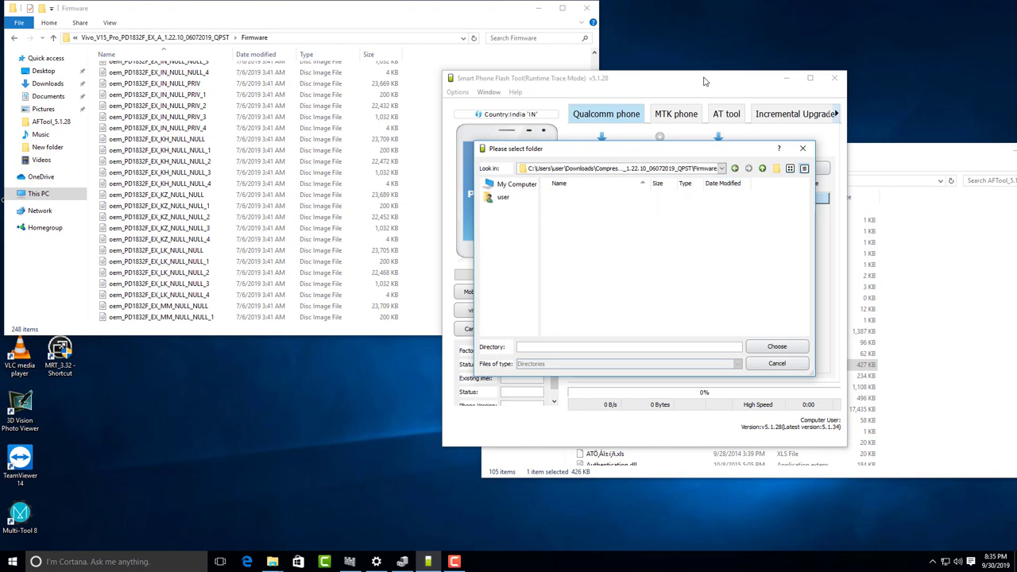
key(Return)
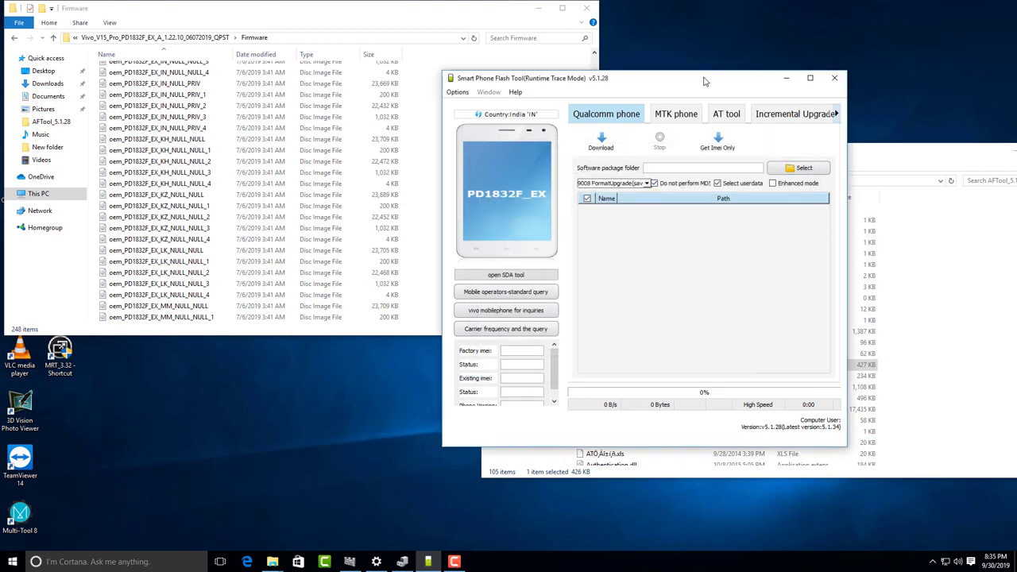
- Change the Qualcomm upgrade mode to the Boot backup format upgrade option
key(alt+Down)
key(Down)
key(Down)
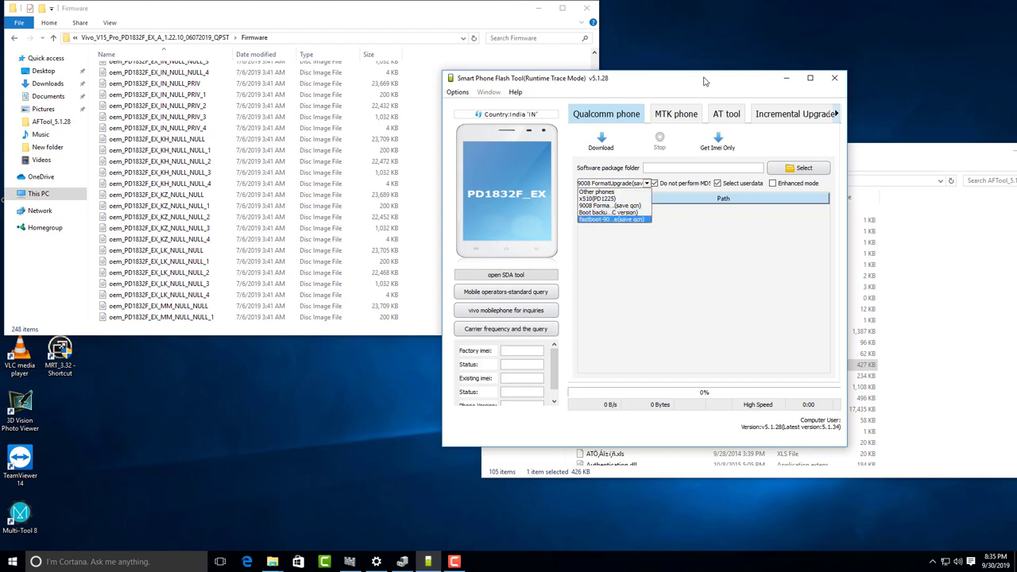
key(Up)
key(Up)
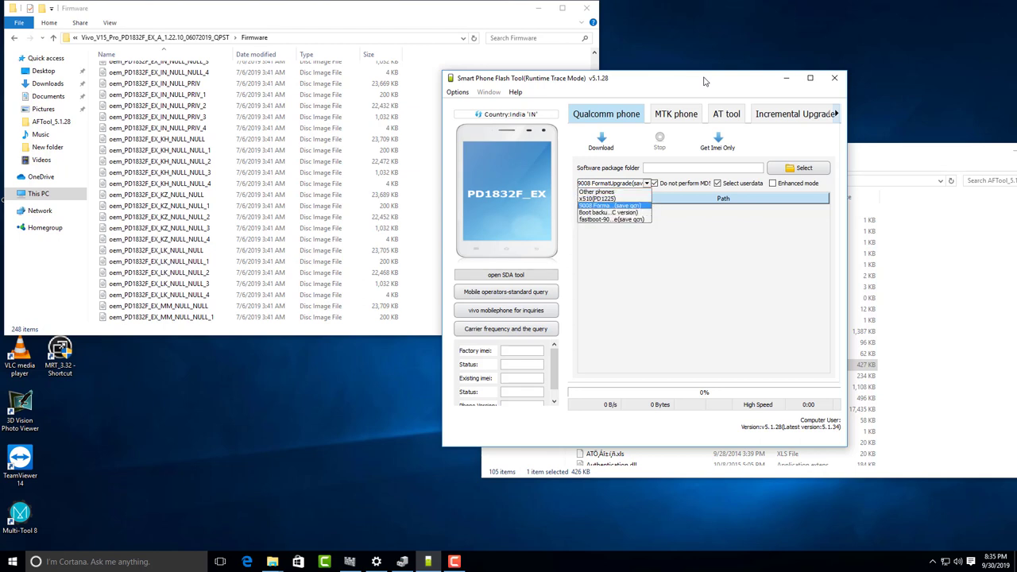
key(Down)
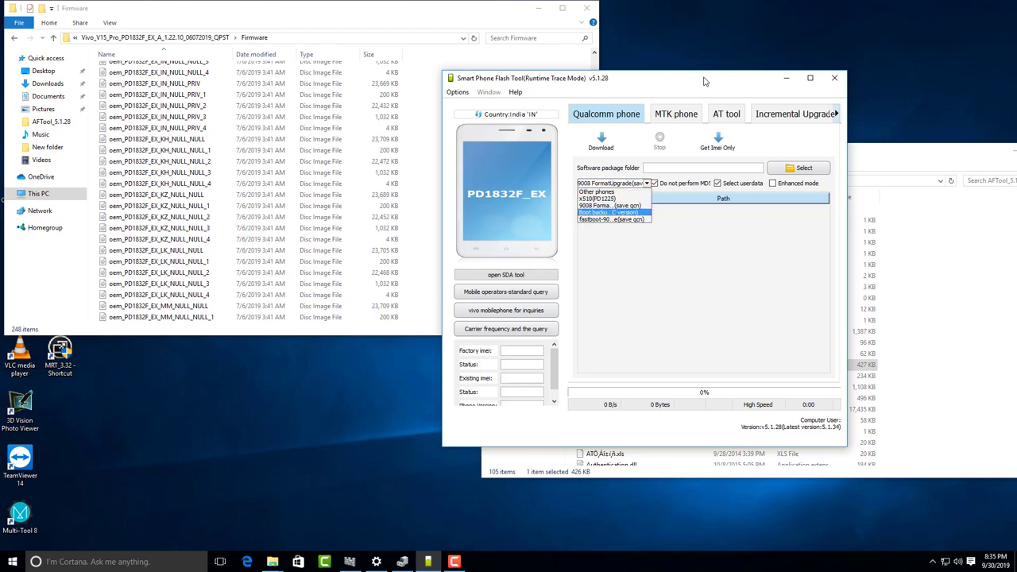
key(Return)
- Browse the QPST Flash Tool and Firmware folders for the software package, then cancel the folder selection
key(space)
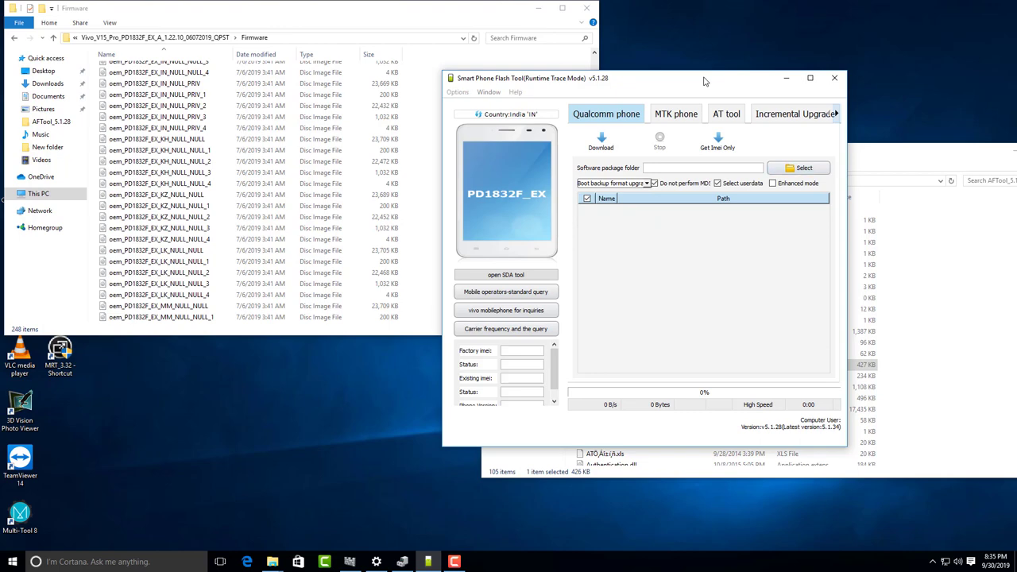
key(End)
key(Return)
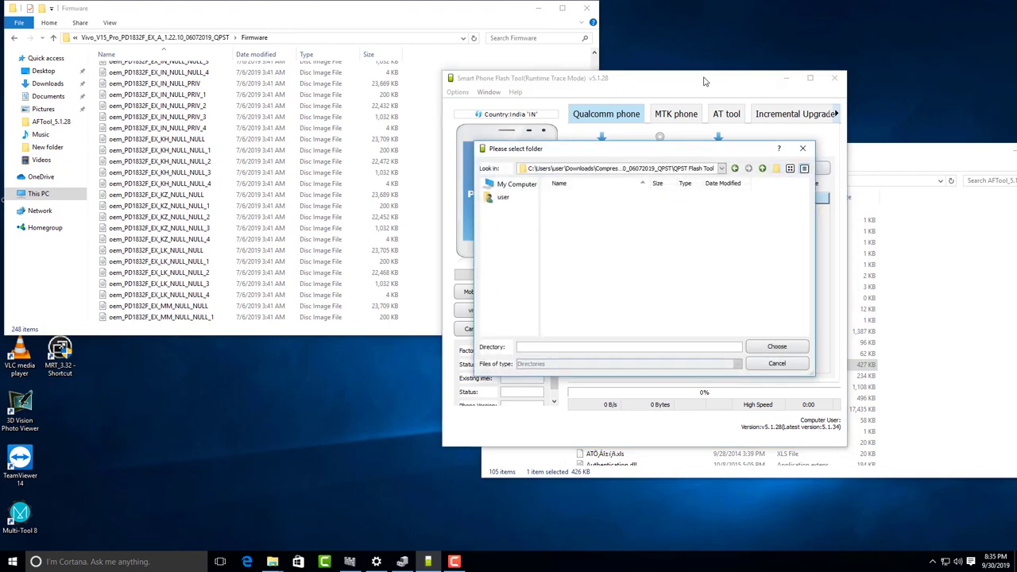
key(BackSpace)
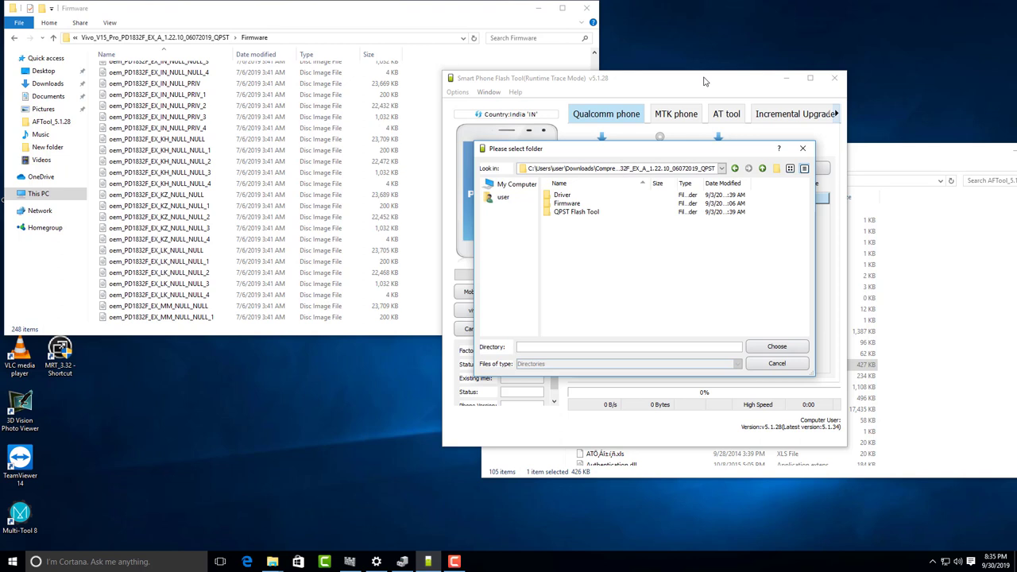
key(Down)
key(Return)
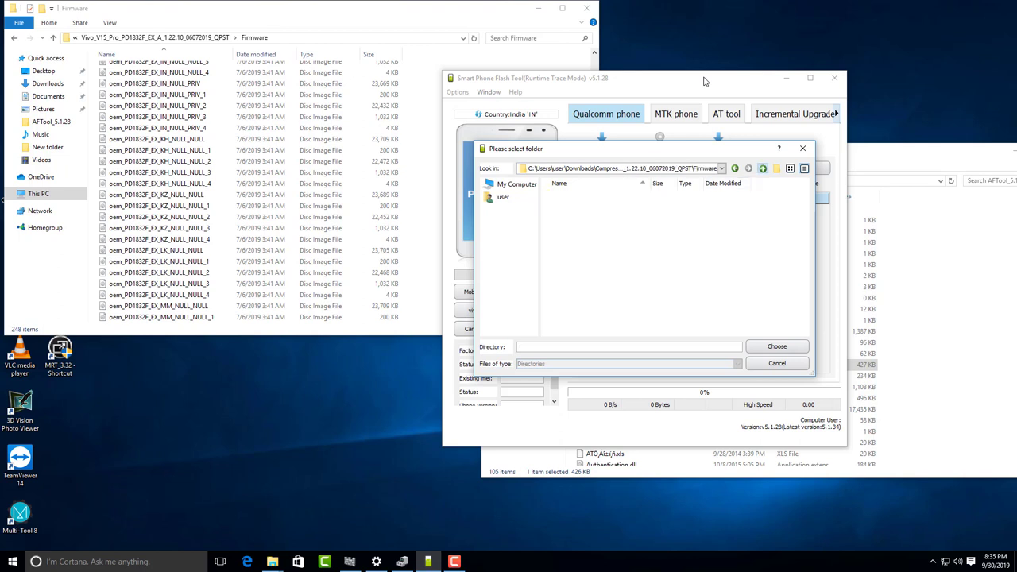
key(BackSpace)
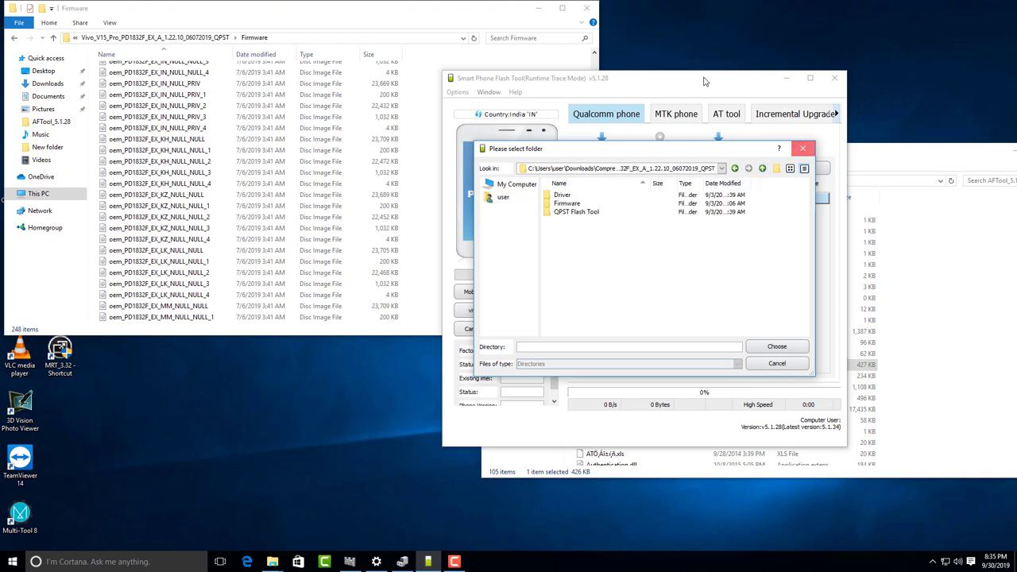
key(Escape)
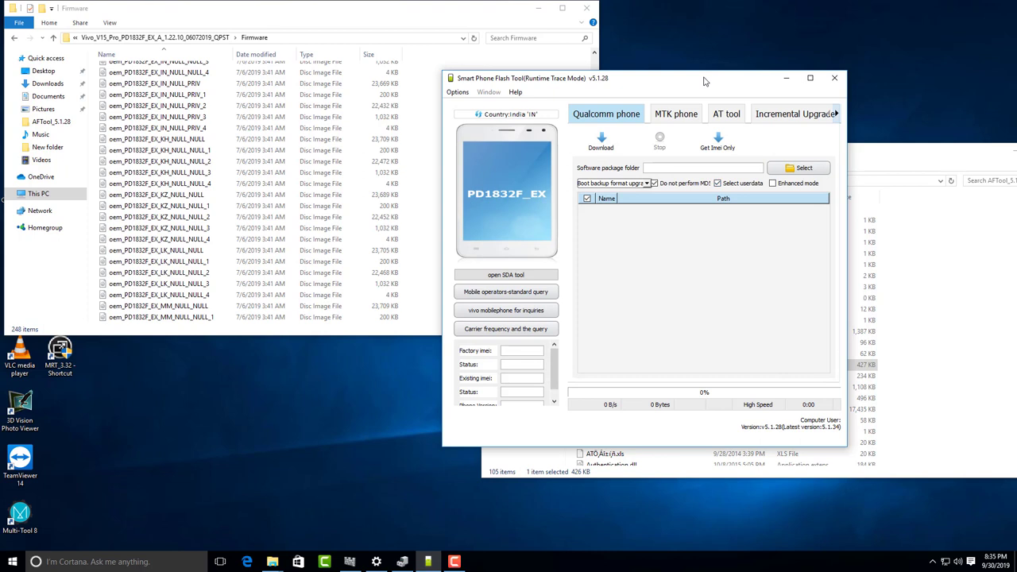
- Set the upgrade mode to fastboot-9008Upgrade(save qcn), browse to the Firmware folder for the software package, and cancel the selection
key(alt+Down)
key(Up)
key(Down)
key(Down)
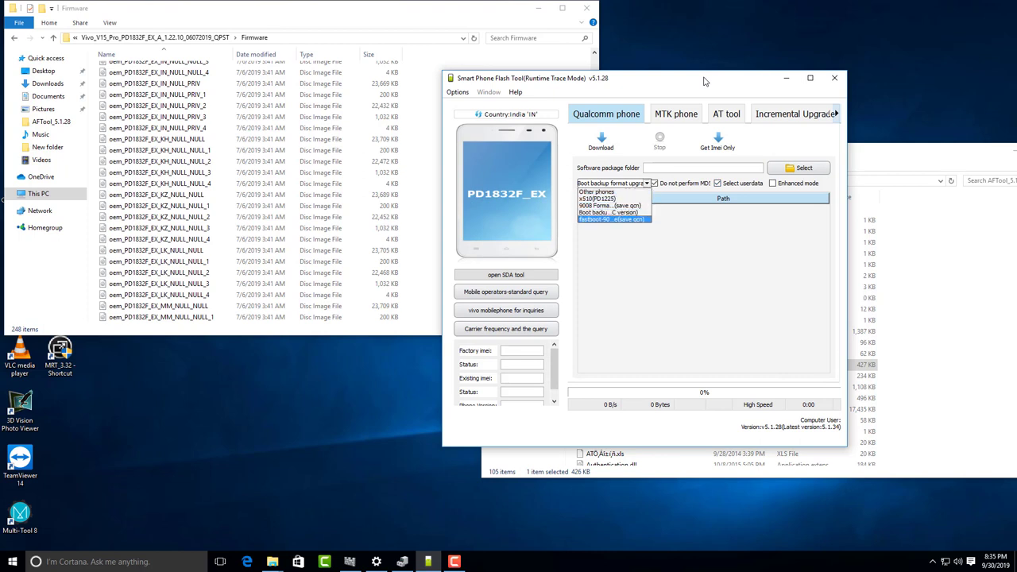
key(Return)
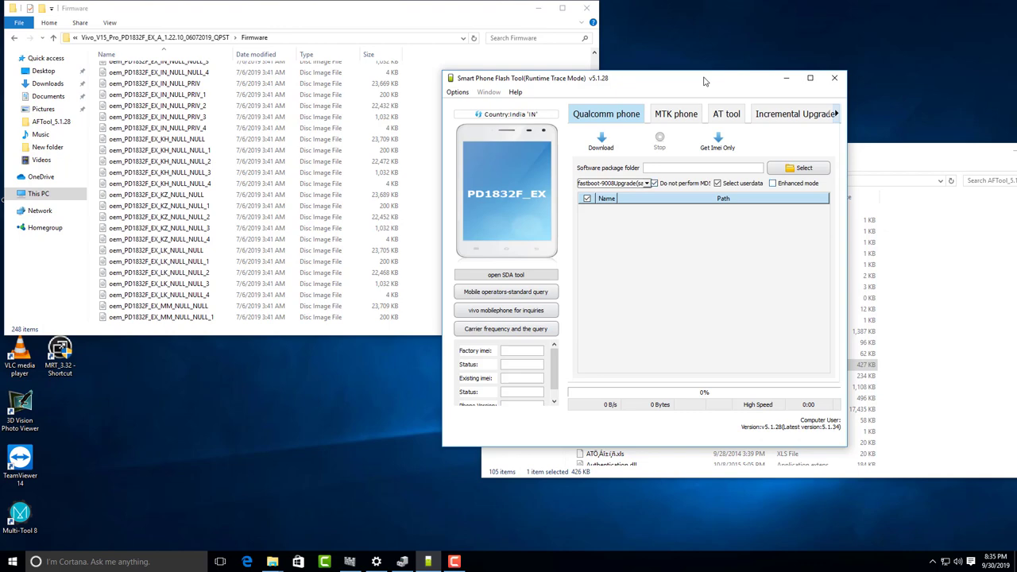
key(space)
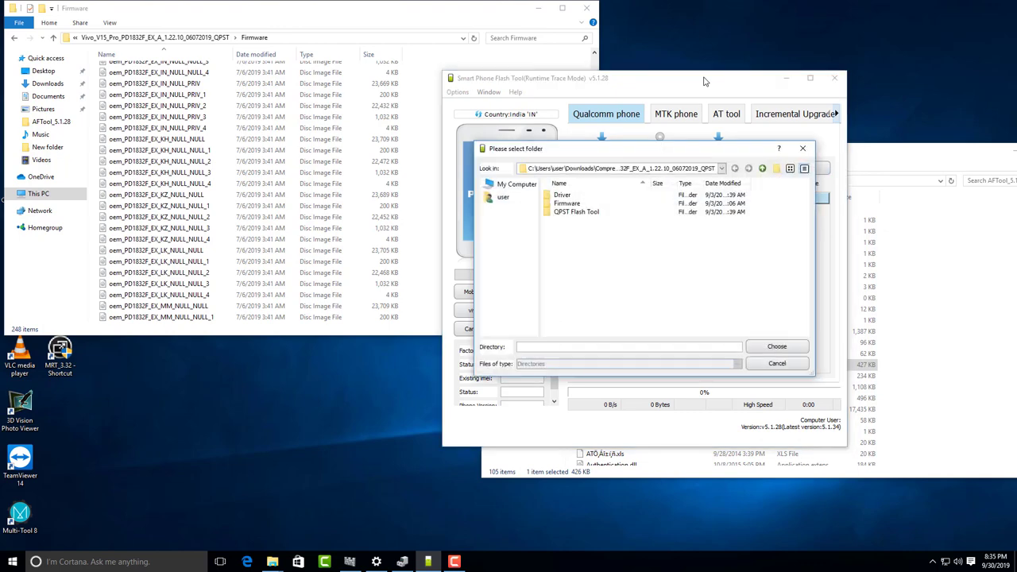
text(Firmware)
key(Return)
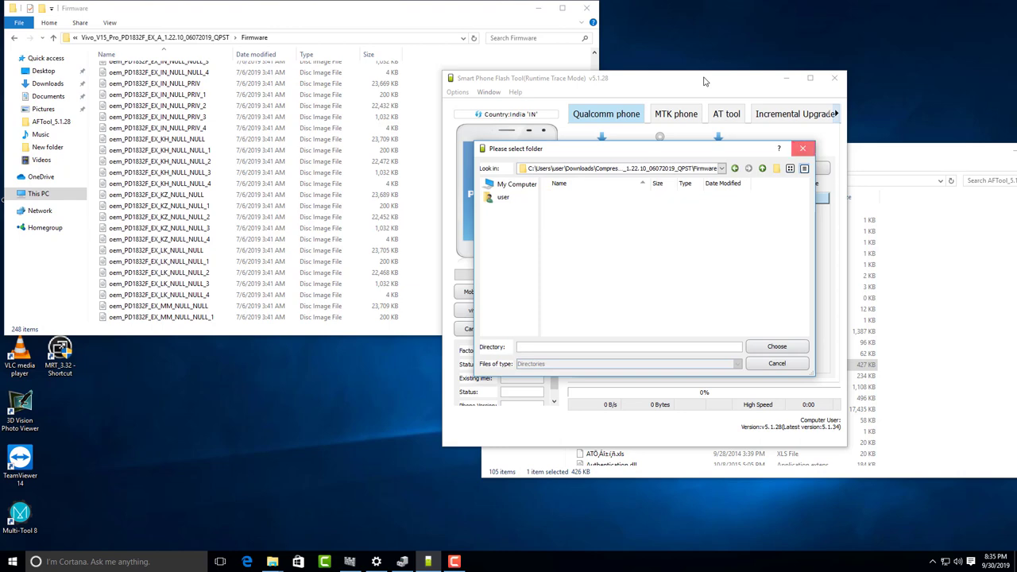
key(Escape)
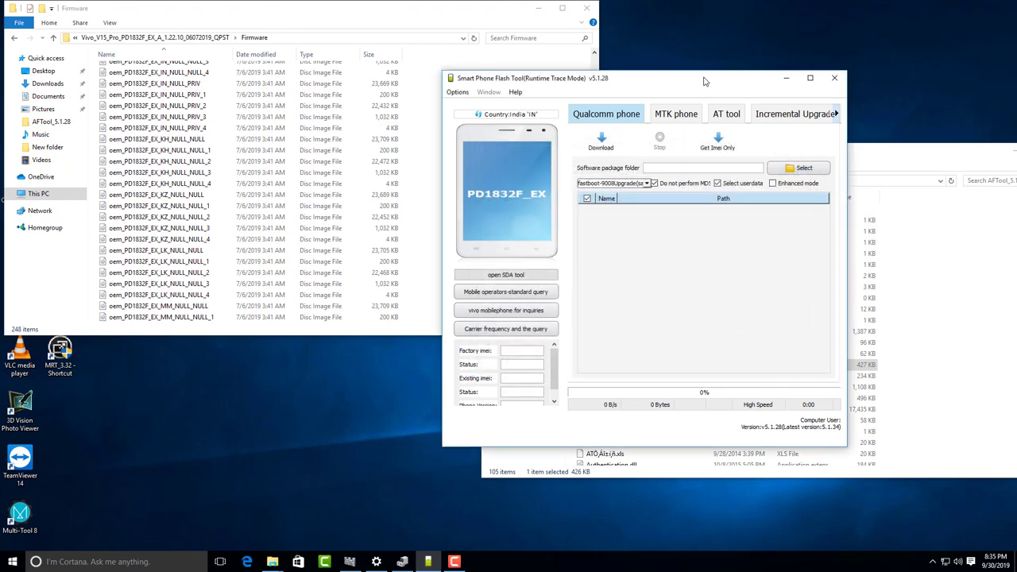
key(alt+Down)
key(Home)
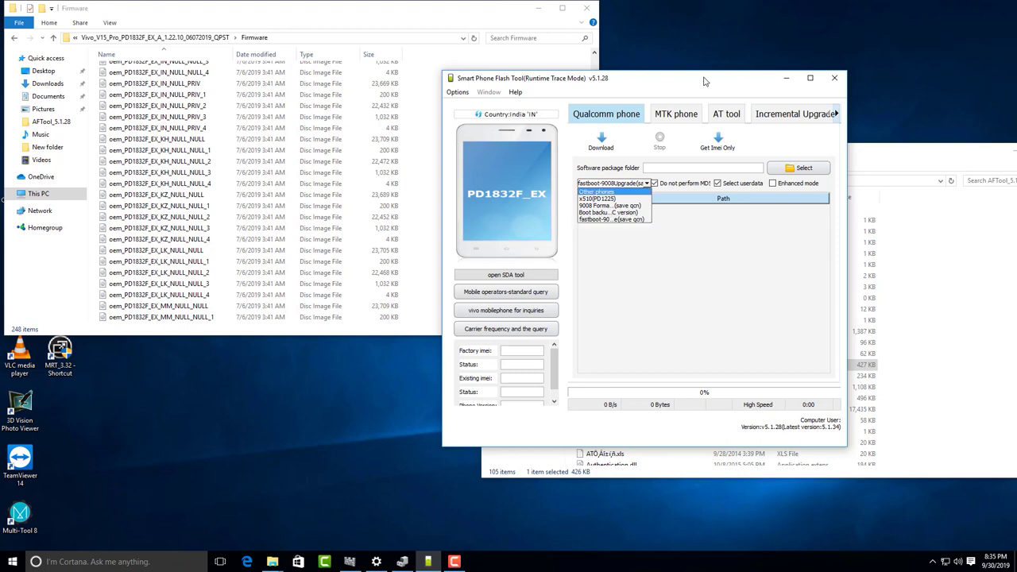
key(Down)
key(Down)
key(Up)
key(Escape)
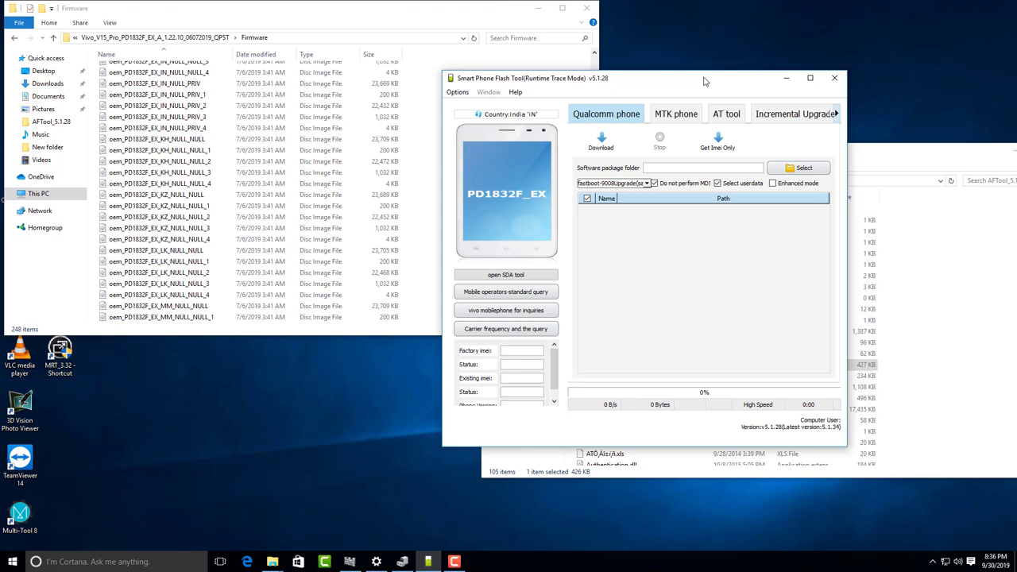
- Set the Qualcomm upgrade mode back to the Boot backup format upgrade option
key(alt+Down)
key(Up)
key(Down)
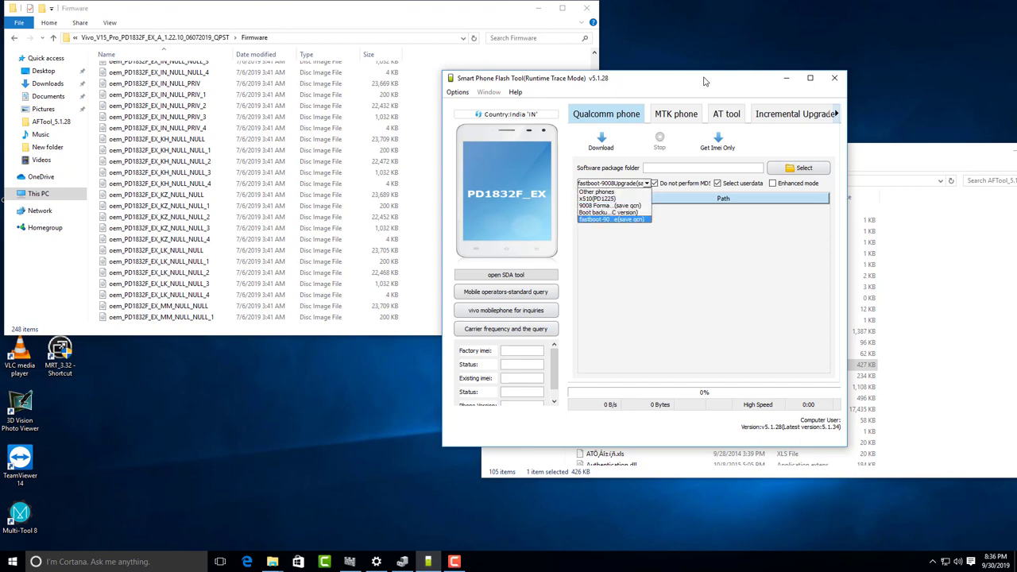
key(Up)
key(Return)
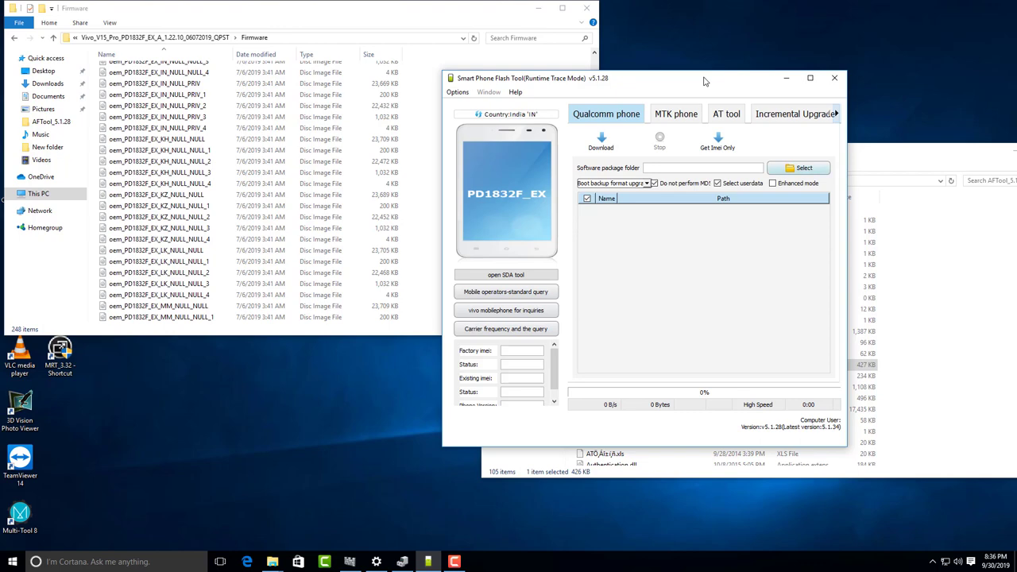
- Load the software package by pasting the copied Firmware folder path, continuing with India as the default country
key(space)
key(Down)
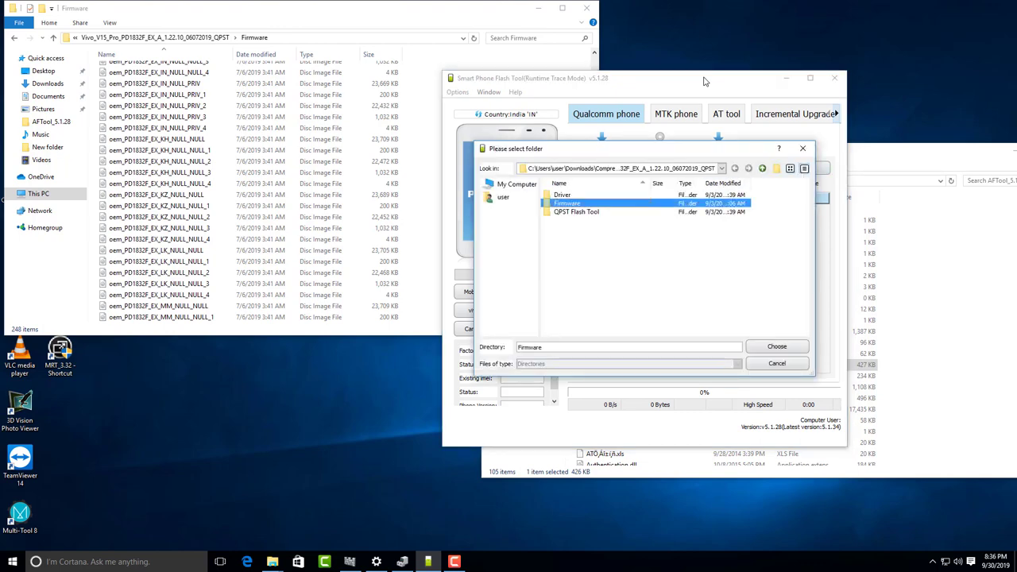
key(Return)
right_click(599, 347)
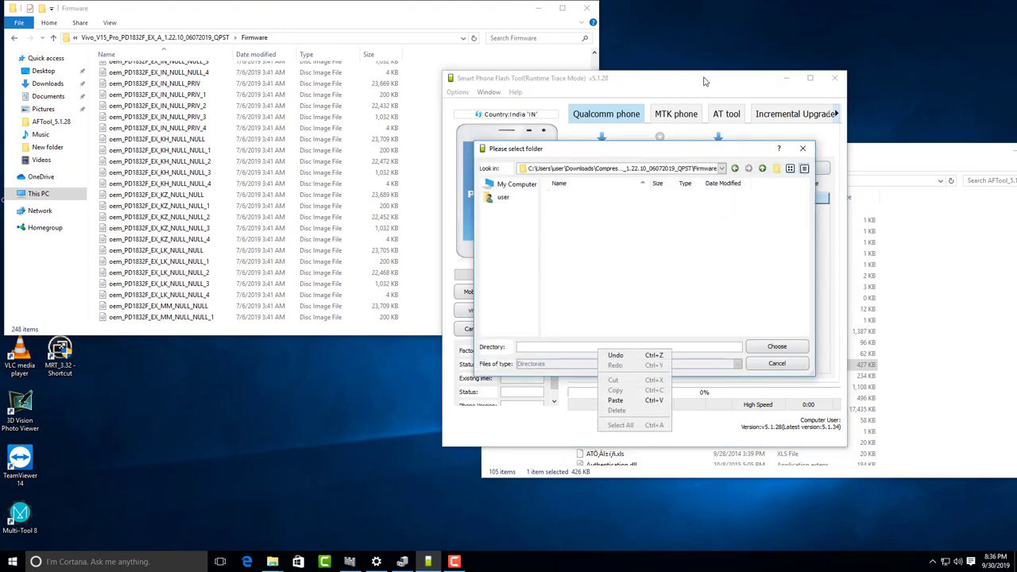
click(619, 401)
key(Return)
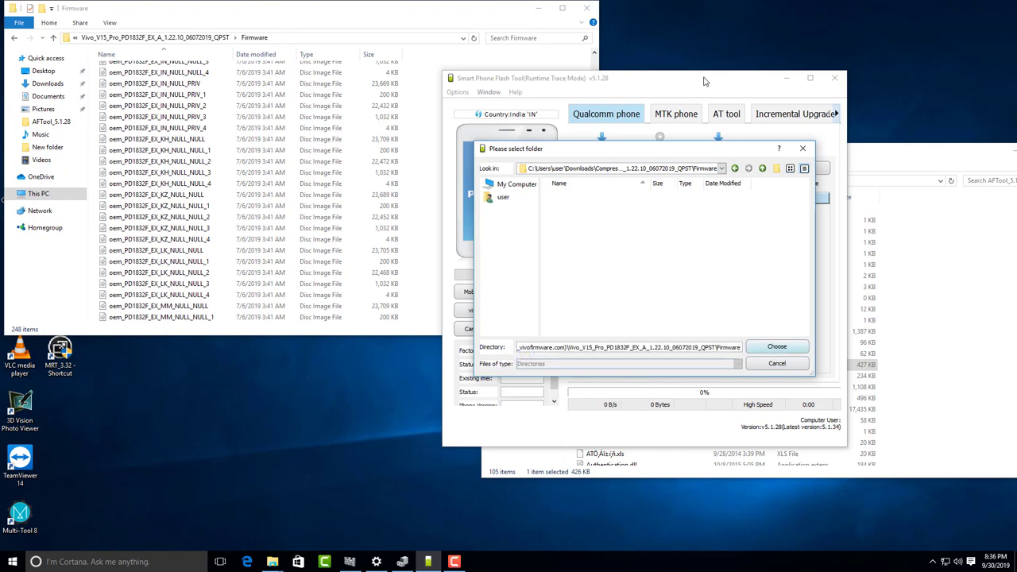
key(Return)
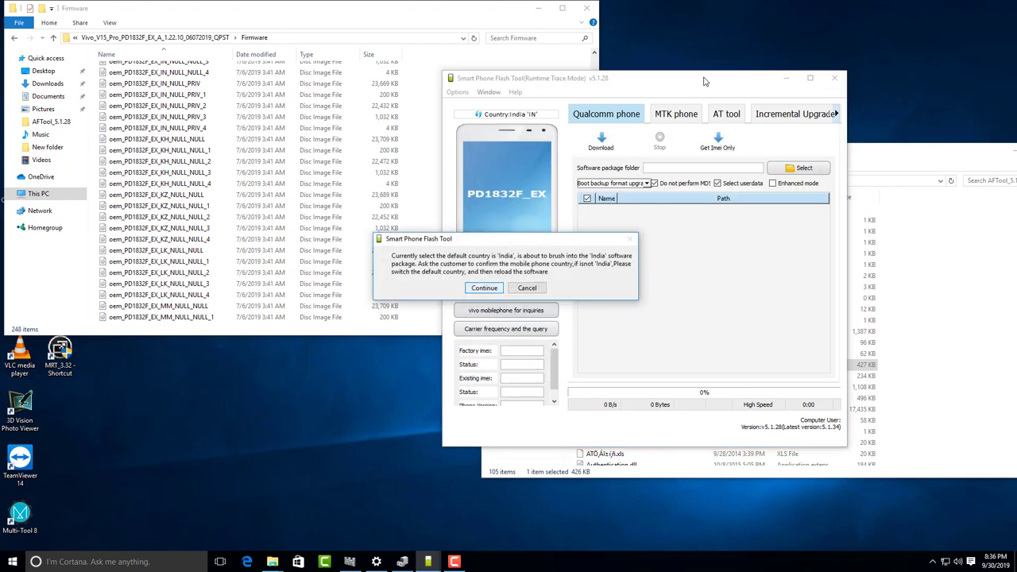
key(Return)
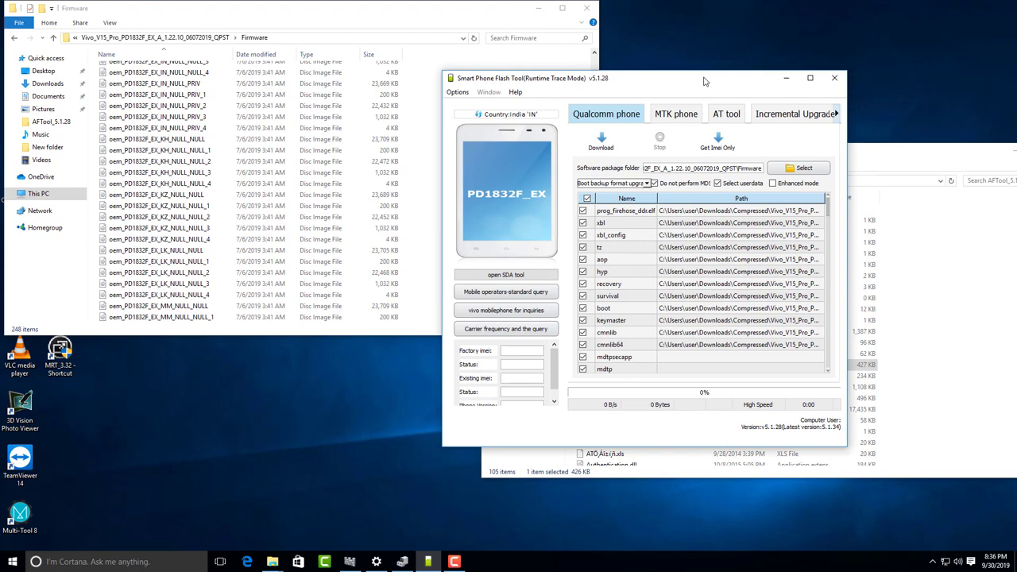
- Set the upgrade mode to Other phones, try the copied Firmware path for the fastboot_flash_all file, and leave the file selection
click(646, 184)
click(612, 192)
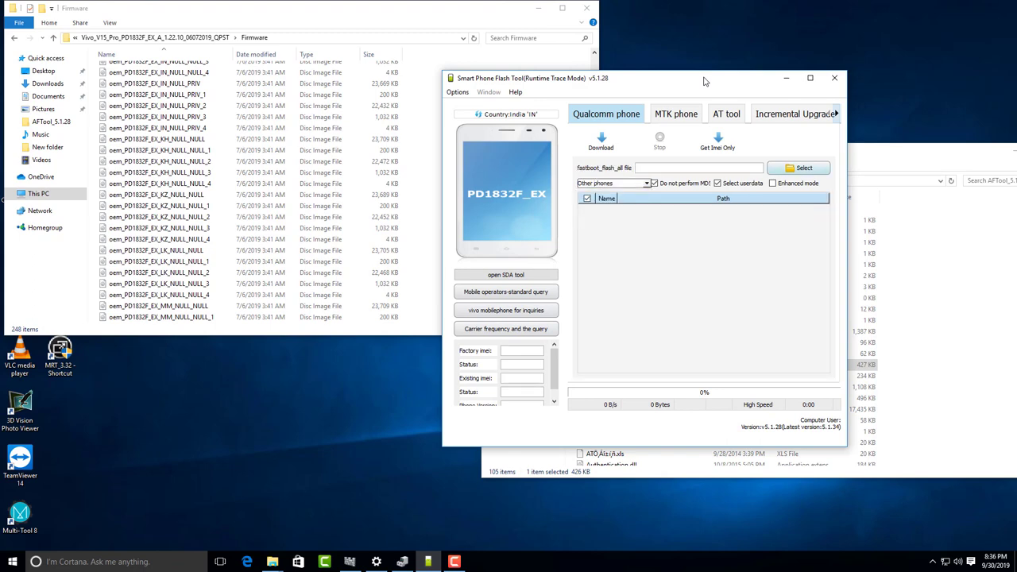
click(799, 168)
key(shift+F10)
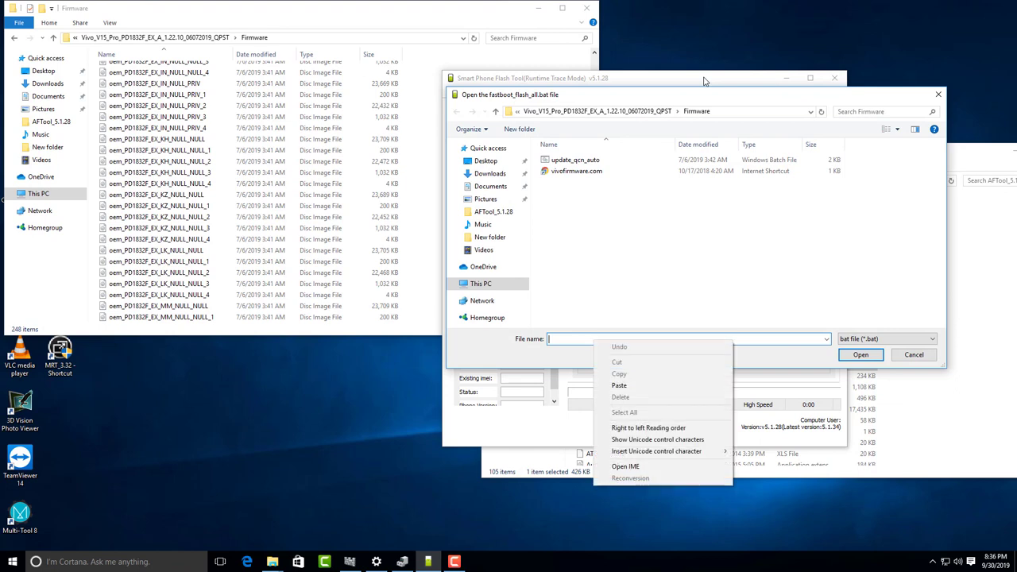
key(Down)
key(Down)
key(Down)
key(Down)
key(Return)
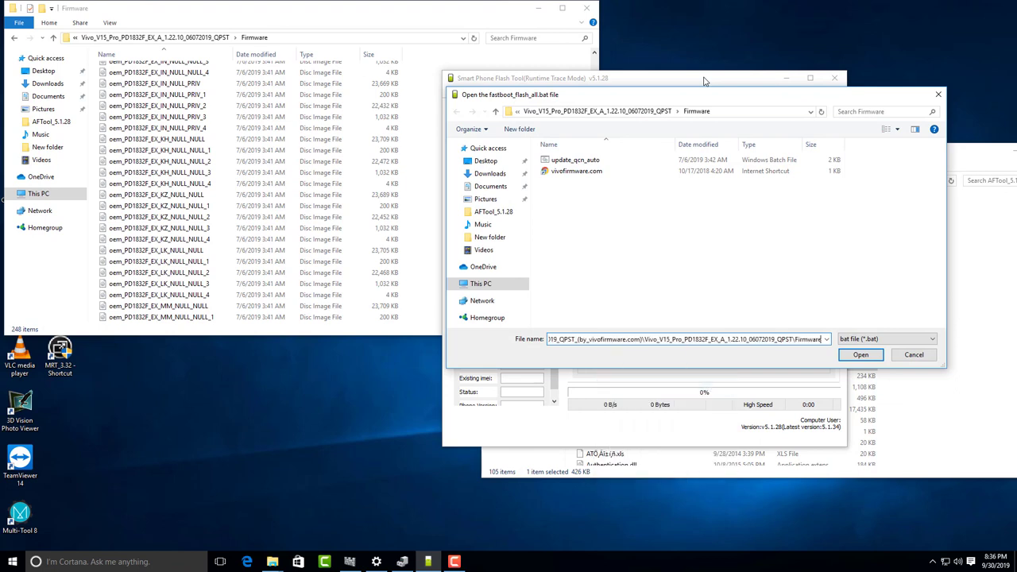
key(ctrl+a)
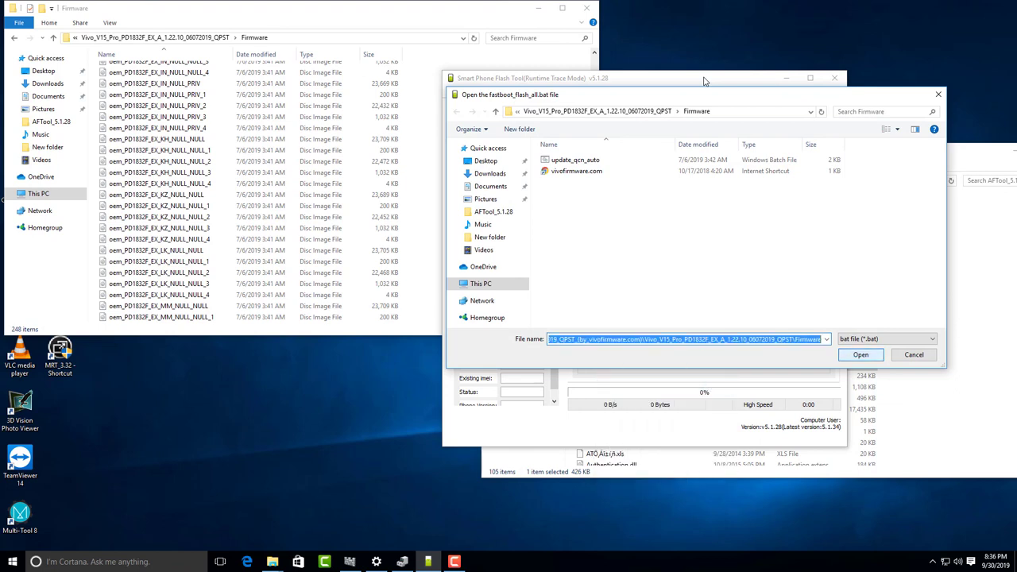
double_click(575, 160)
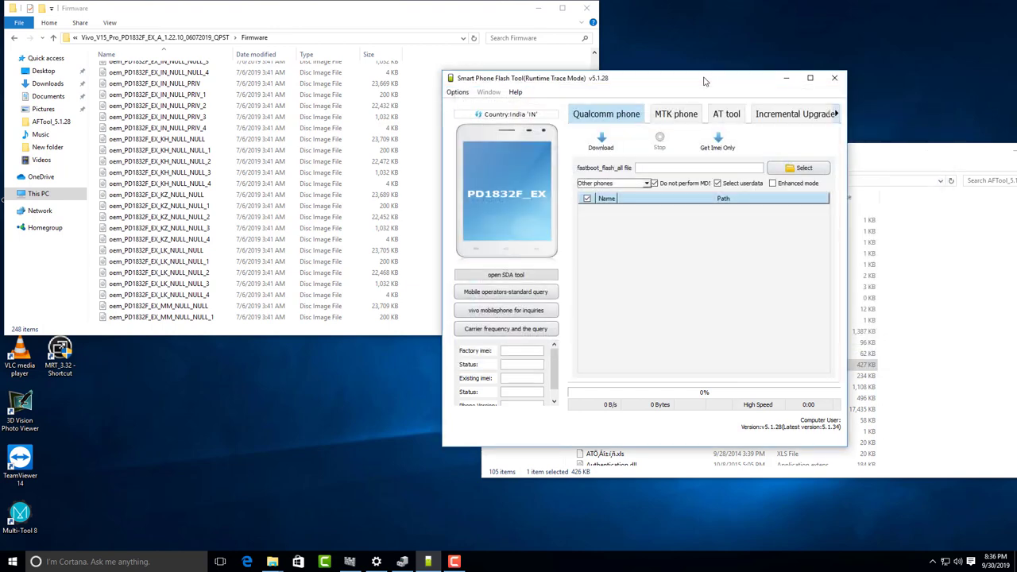
- Set the upgrade mode to 9008 FormatUpgrade(save qcn) and load the package from the copied Firmware path, continuing with India as the default country
click(647, 184)
click(612, 205)
click(799, 168)
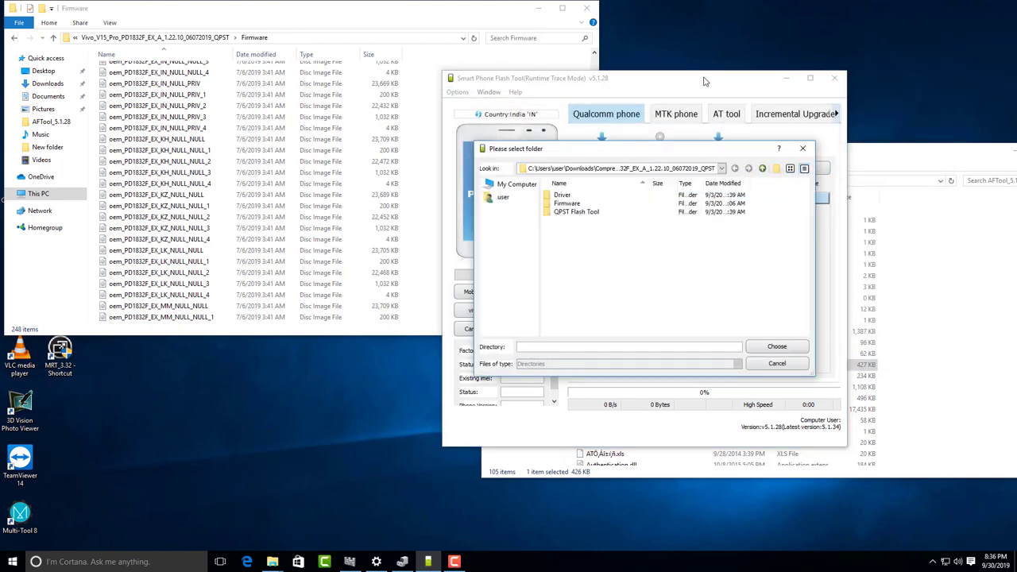
key(Menu)
key(Down)
key(Down)
key(Down)
key(Return)
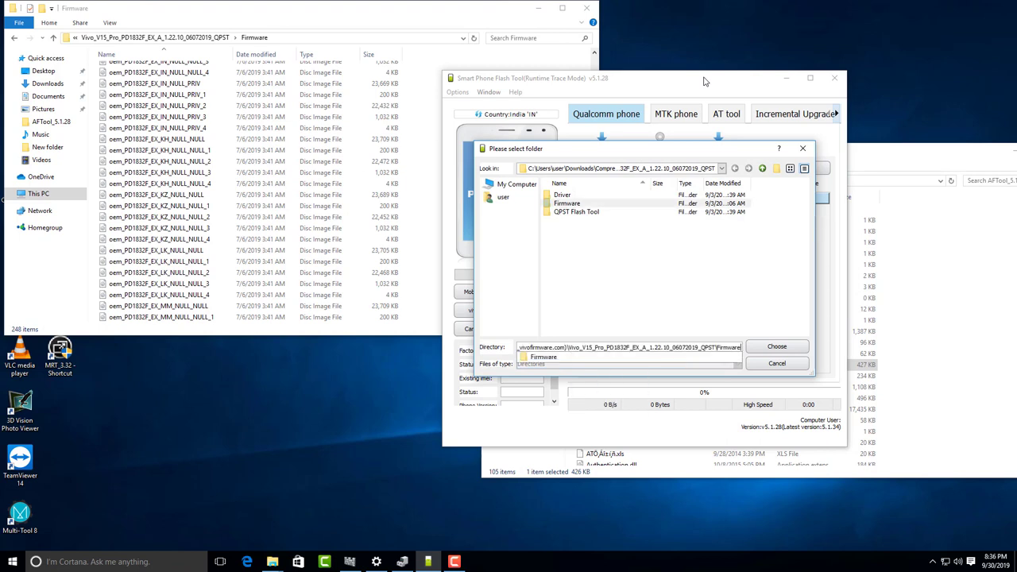
key(Return)
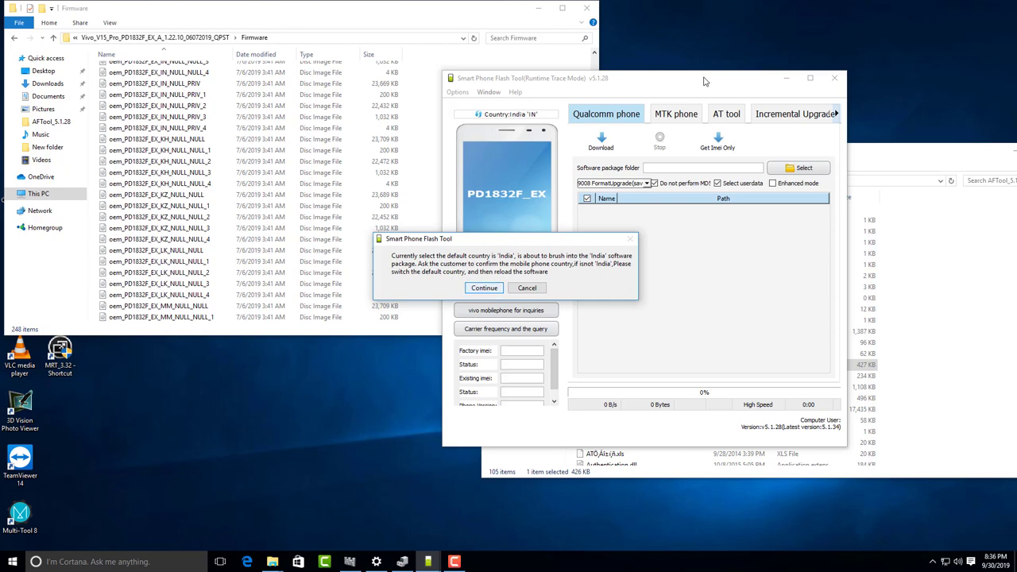
key(Return)
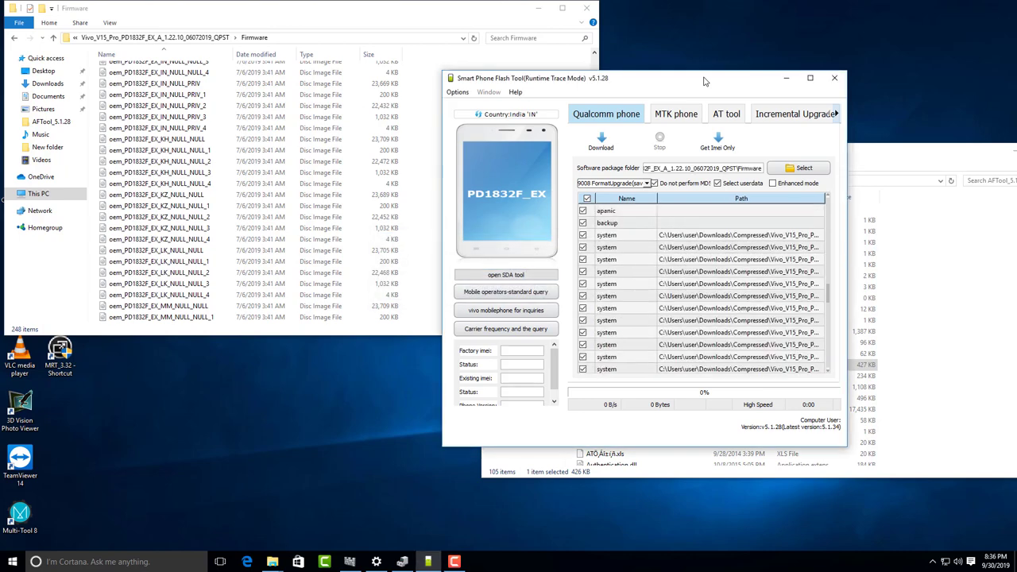
- Change the Qualcomm upgrade mode to fastboot-9008Upgrade(save qcn)
key(alt+Down)
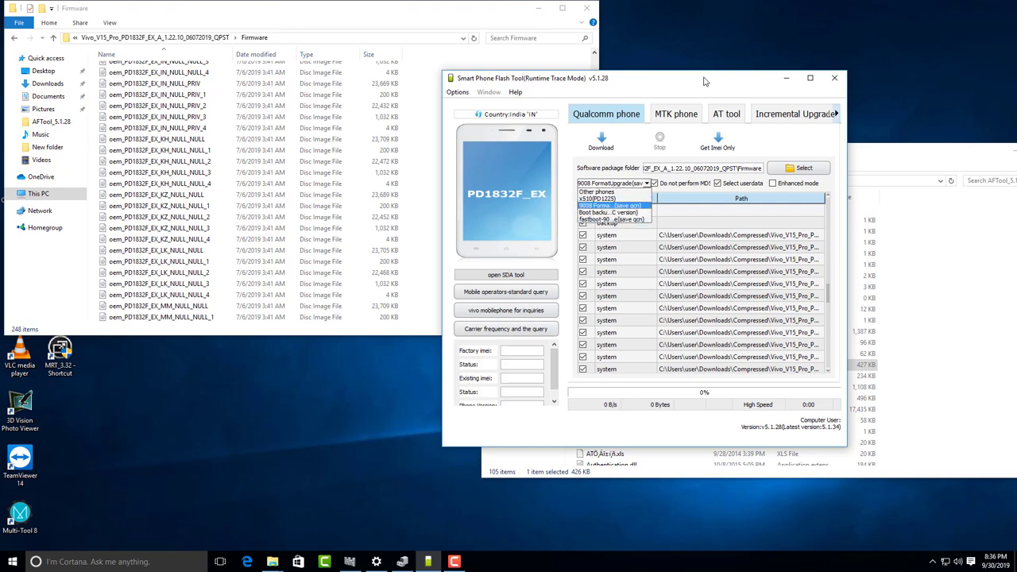
key(Up)
key(Down)
key(Down)
key(Down)
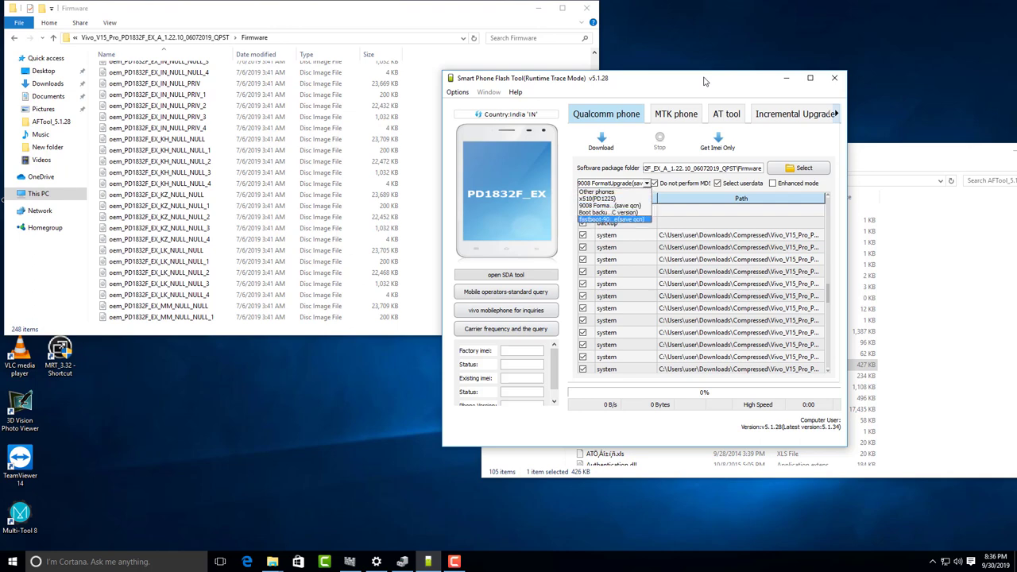
key(Return)
- Reload the software package by pasting the copied Firmware folder path, continuing with India as the default country
key(space)
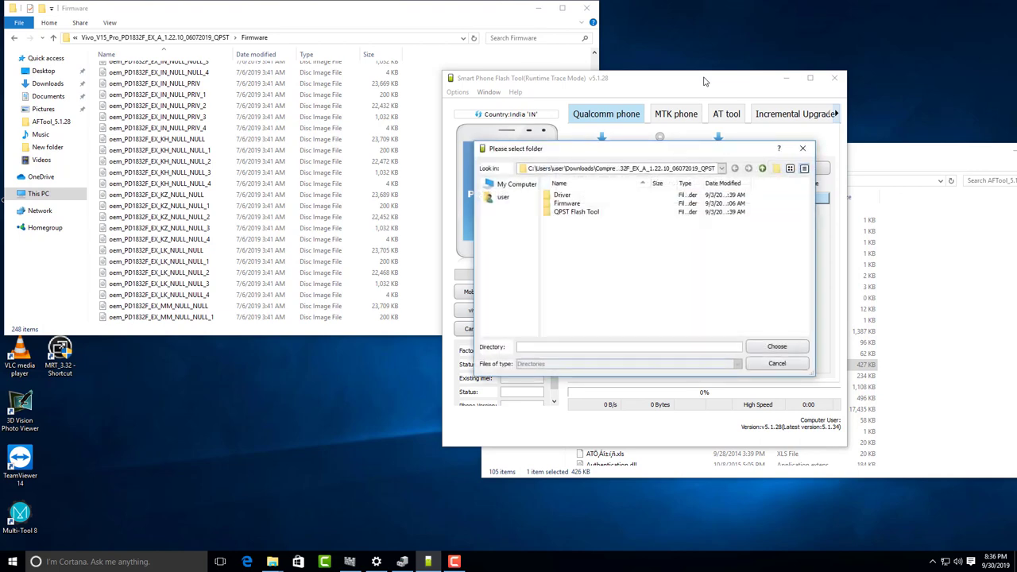
right_click(591, 345)
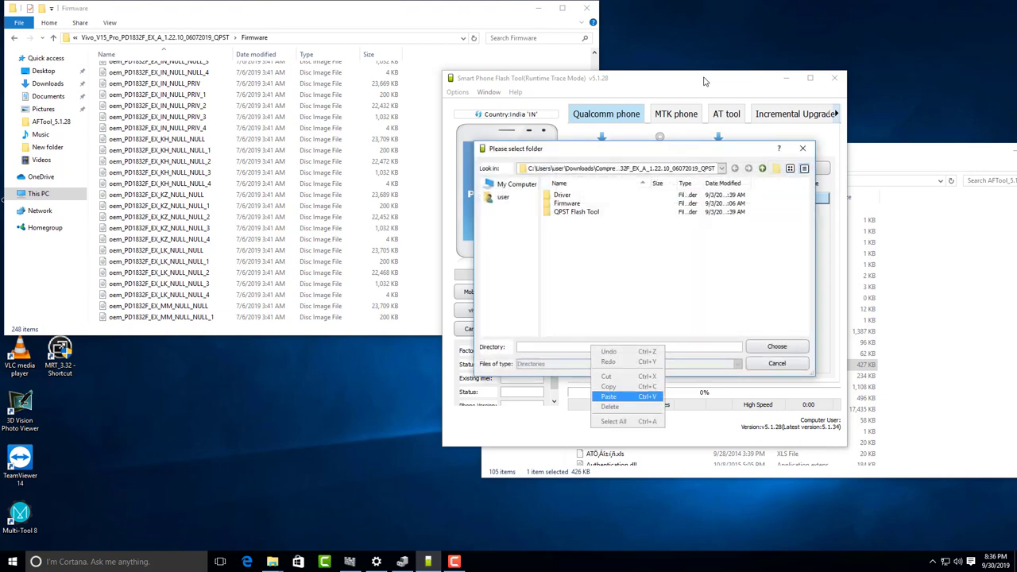
click(610, 397)
key(Return)
key(Return)
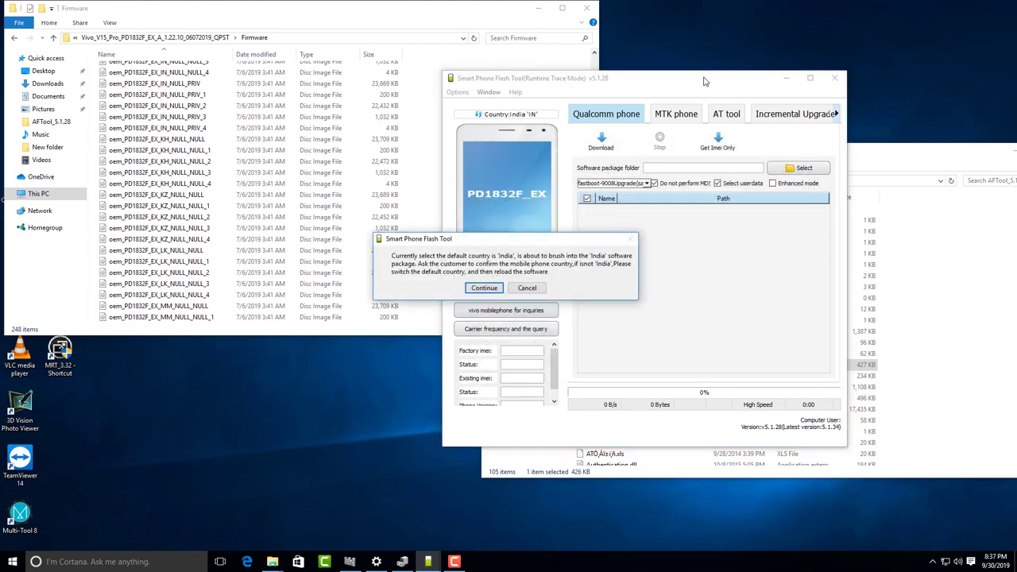
key(Return)
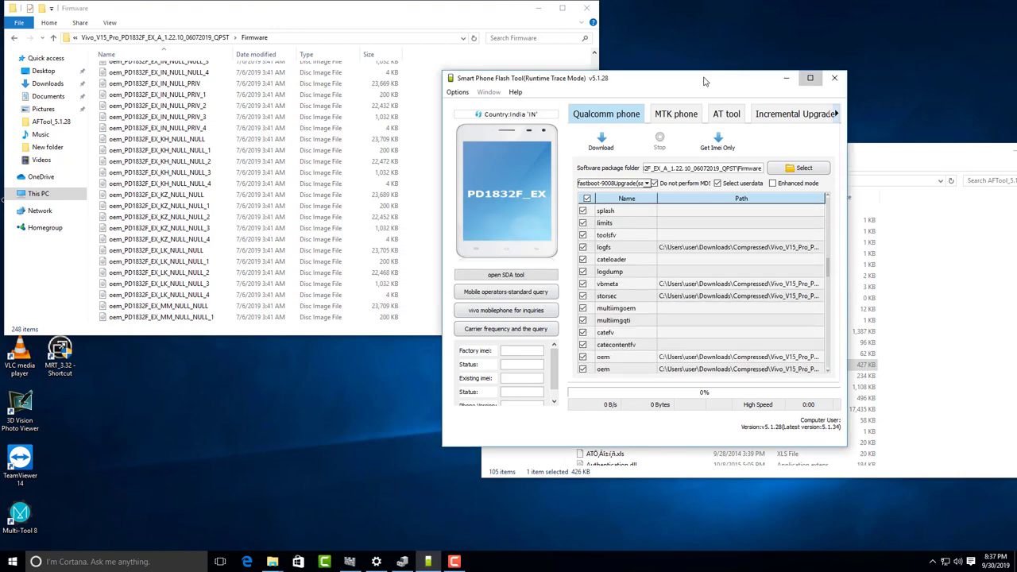
- Maximize the flash tool window and try to download the firmware to the phone, accepting the user data deletion warning
double_click(703, 78)
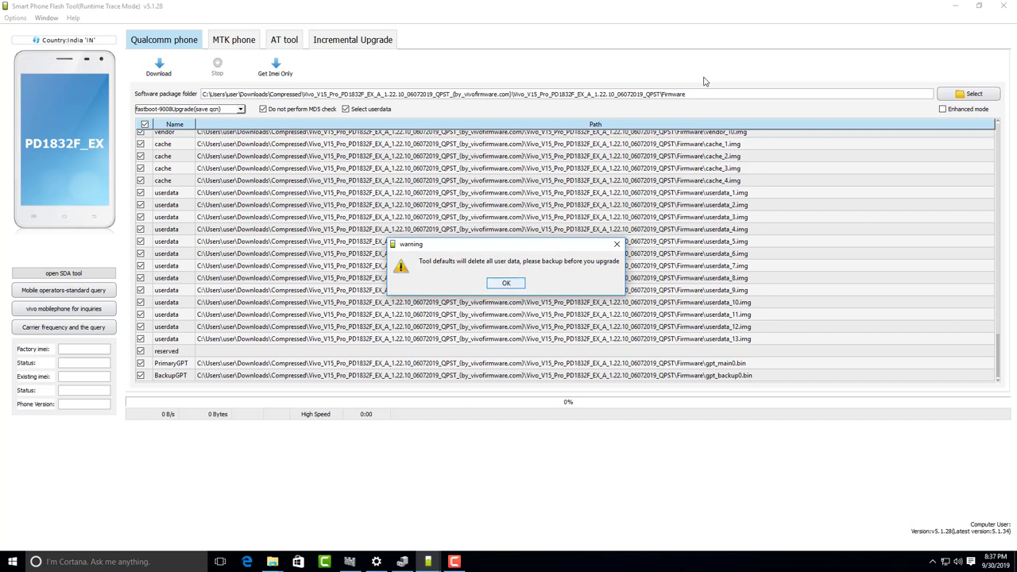
key(Return)
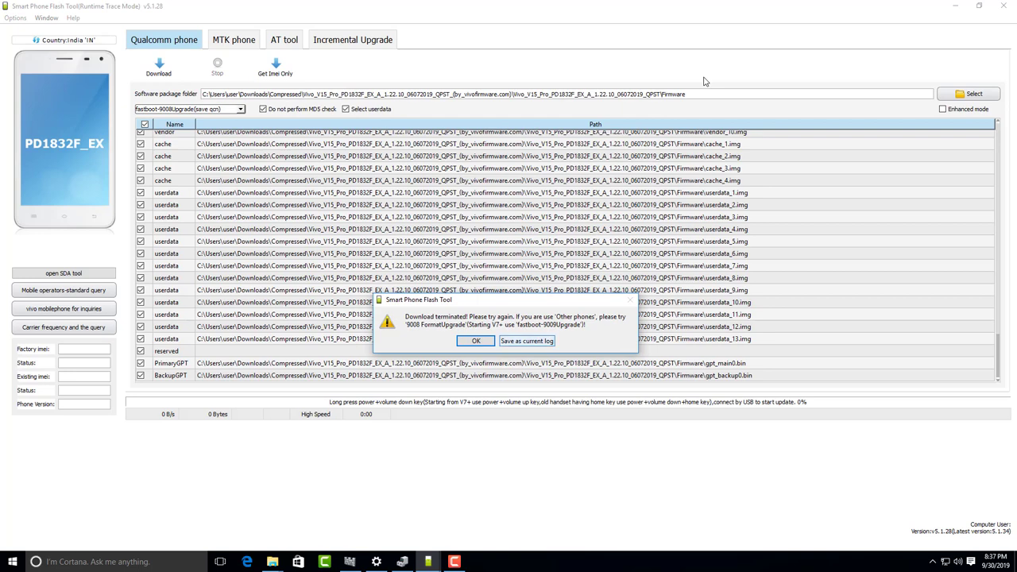
key(Return)
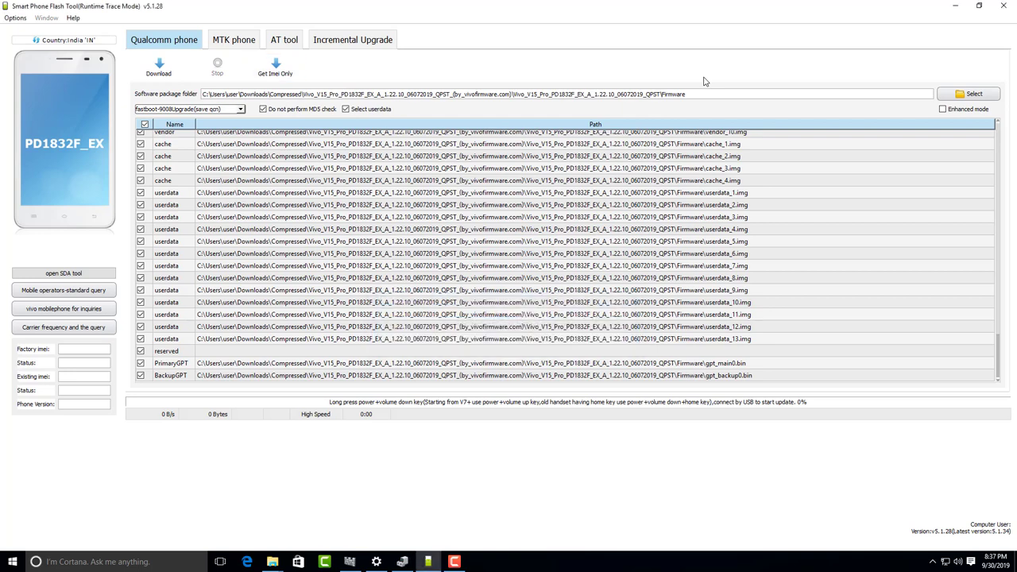
- Look over the AT tool, Incremental Upgrade and MTK phone functions and return to the Qualcomm phone functions
key(ctrl+Tab)
key(ctrl+Tab)
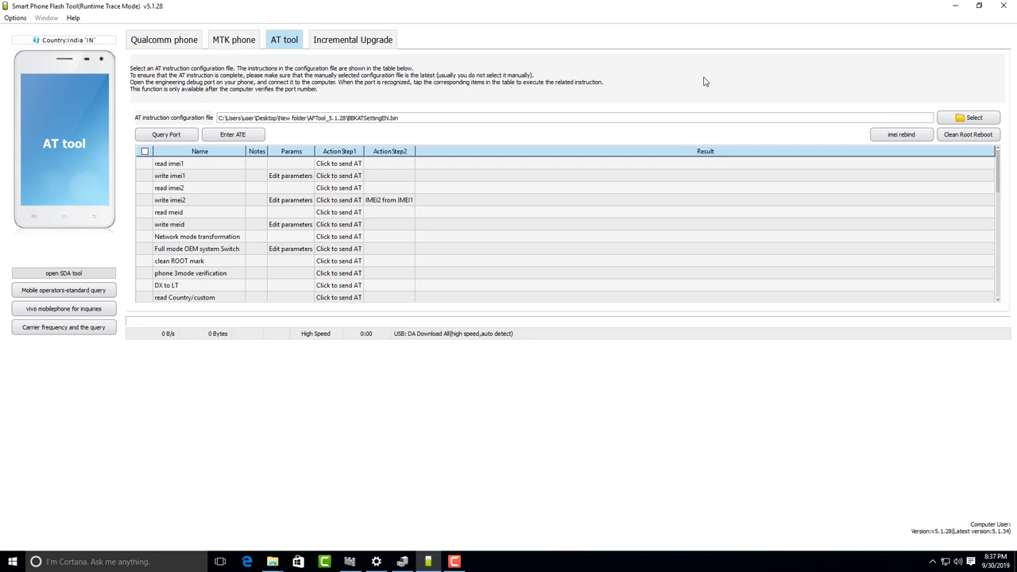
key(ctrl+Tab)
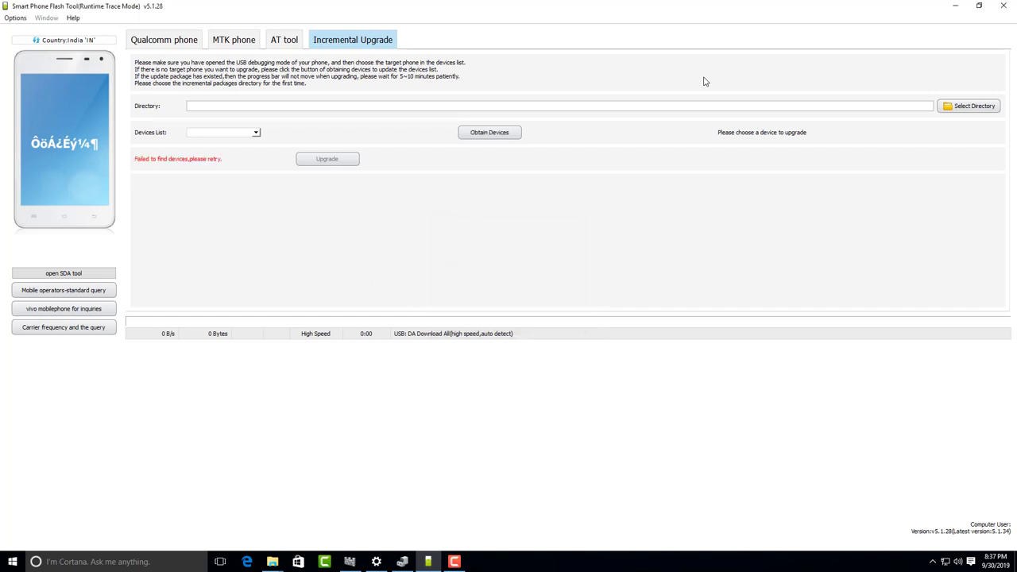
key(ctrl+shift+Tab)
key(ctrl+shift+Tab)
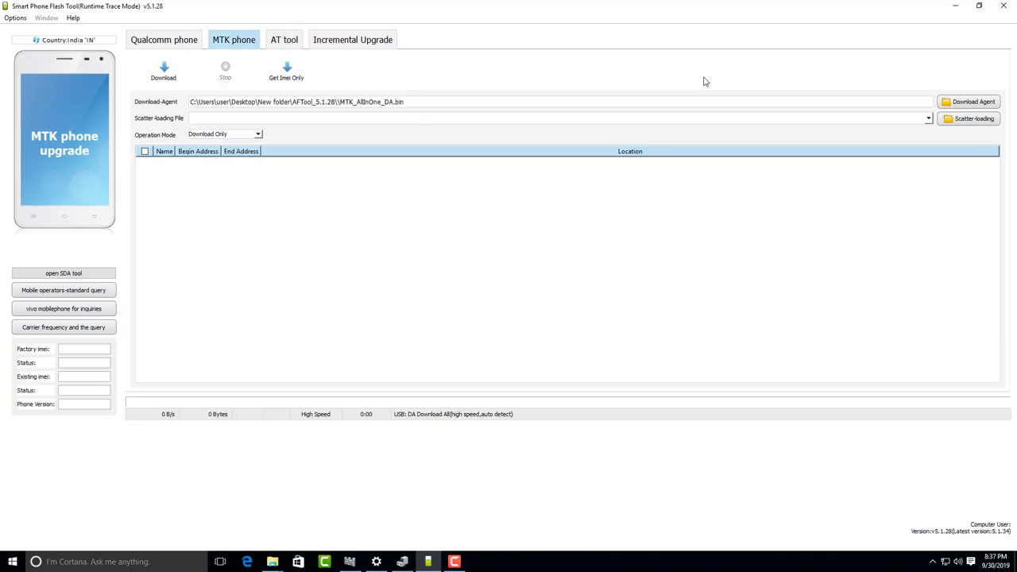
key(ctrl+shift+Tab)
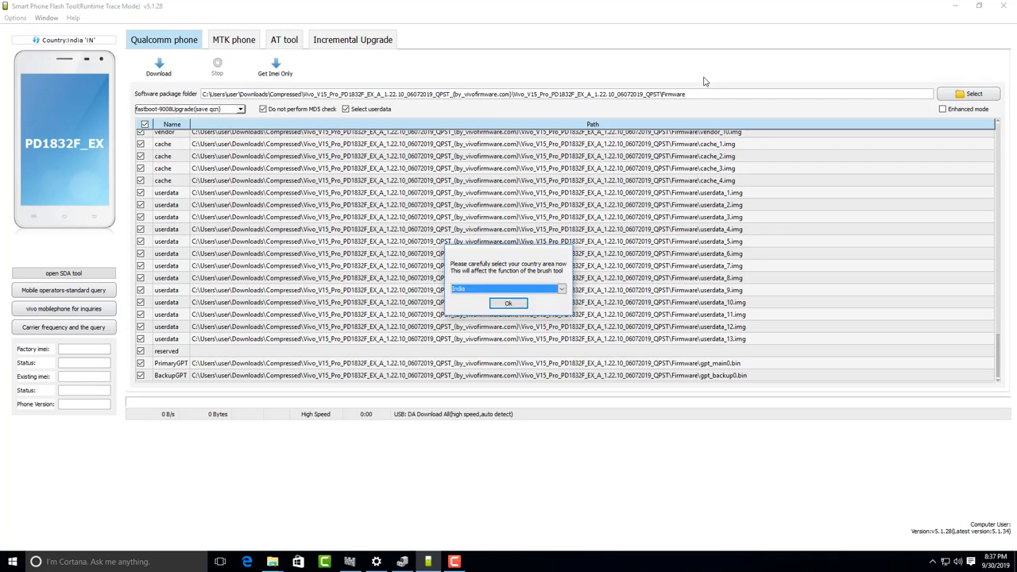
- Look through the available countries in the country area selection, keep India and confirm it
key(alt+Down)
key(Down)
key(Down)
key(Down)
key(Down)
key(Down)
key(Down)
key(Up)
key(Up)
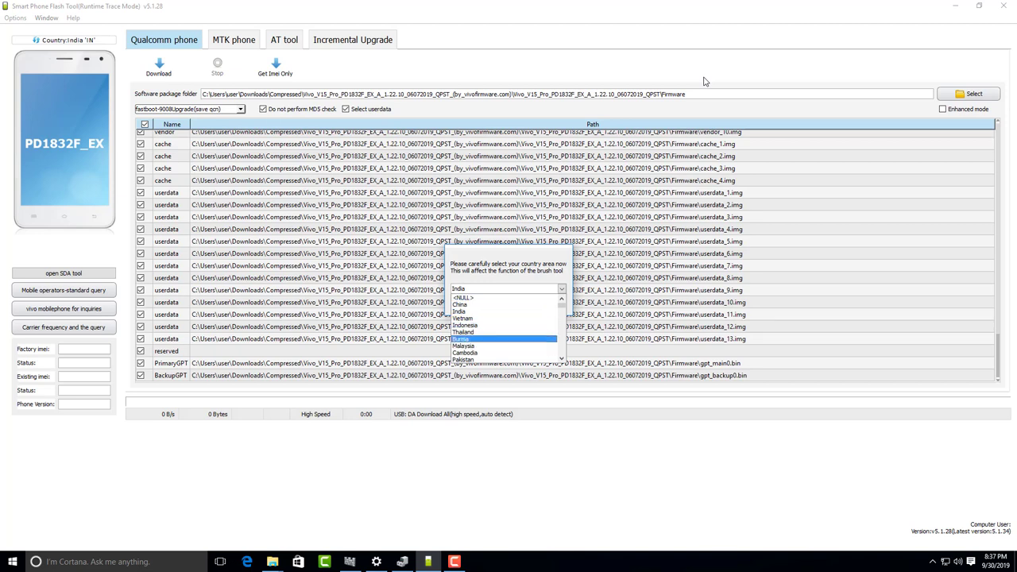
key(Down)
key(Down)
key(Down)
key(Down)
key(Down)
key(Down)
key(Down)
key(Down)
key(Down)
key(Down)
key(Down)
key(Down)
key(Down)
key(Down)
key(Down)
key(Down)
key(Down)
key(Down)
key(Down)
key(Down)
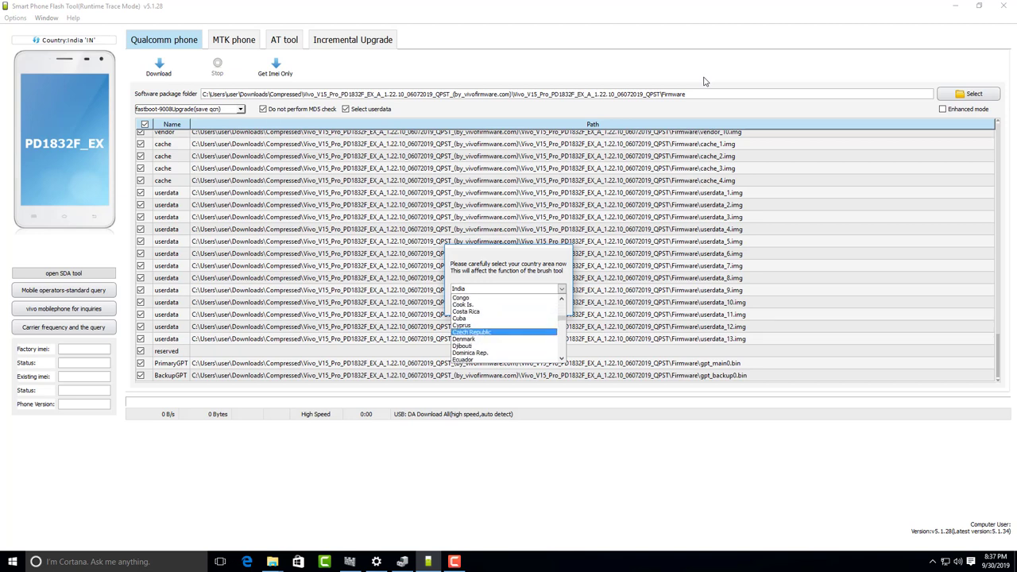
drag(562, 317, 562, 351)
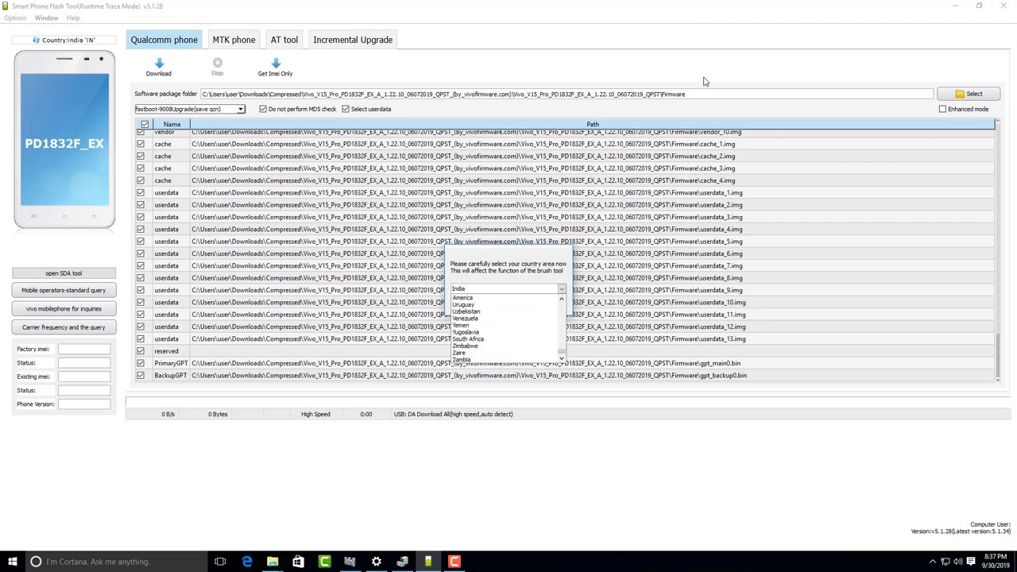
key(Escape)
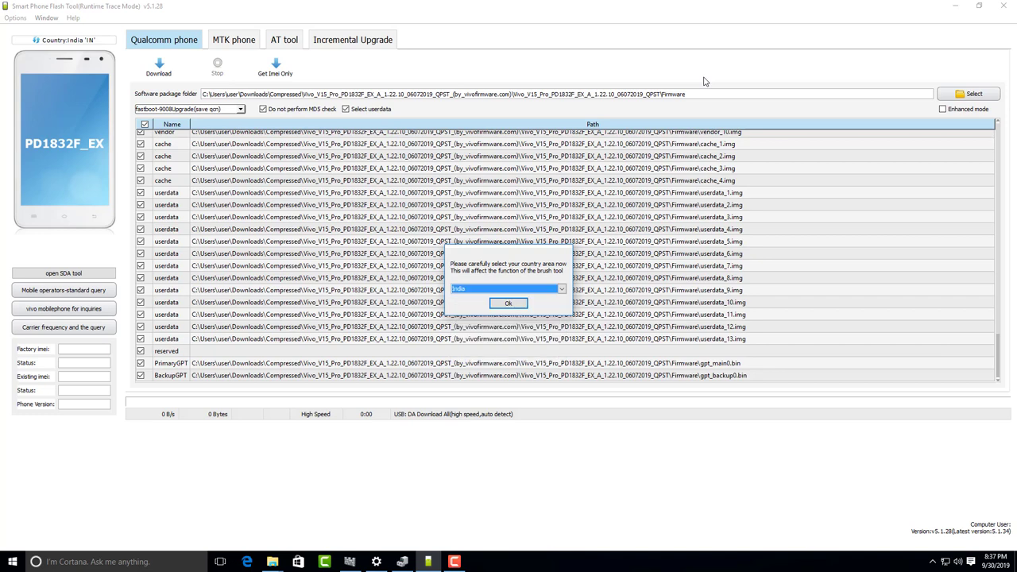
key(Return)
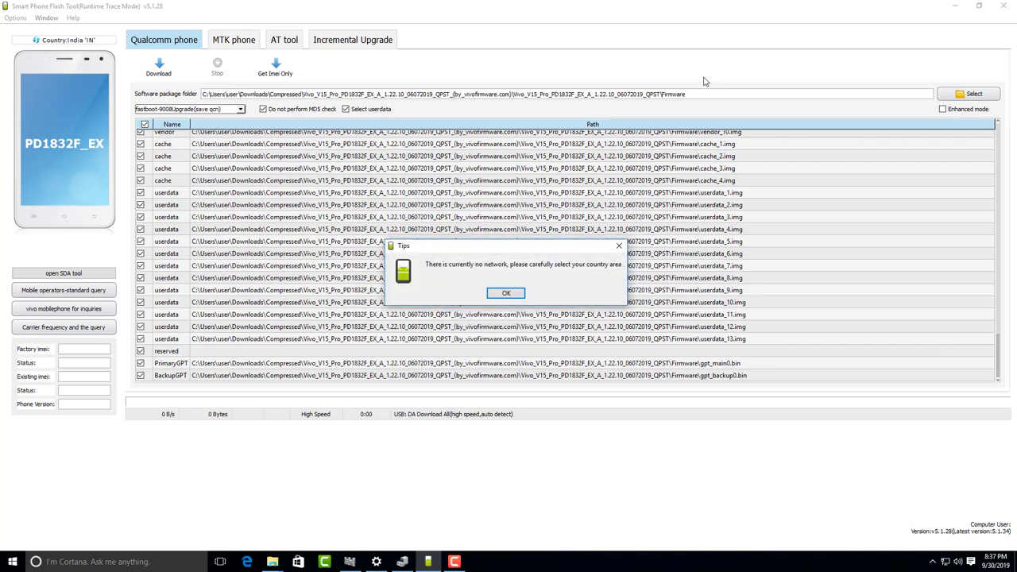
key(Return)
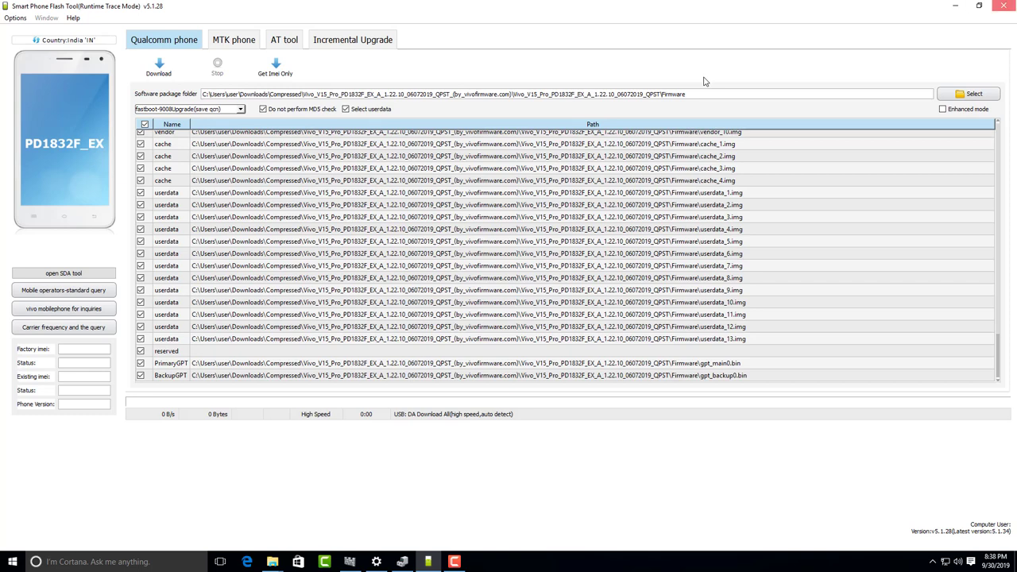
- Close the flash tool, the Firmware folder, the compatibility assistant, Device Manager and the AFTool_5.1.28 folder
click(1013, 4)
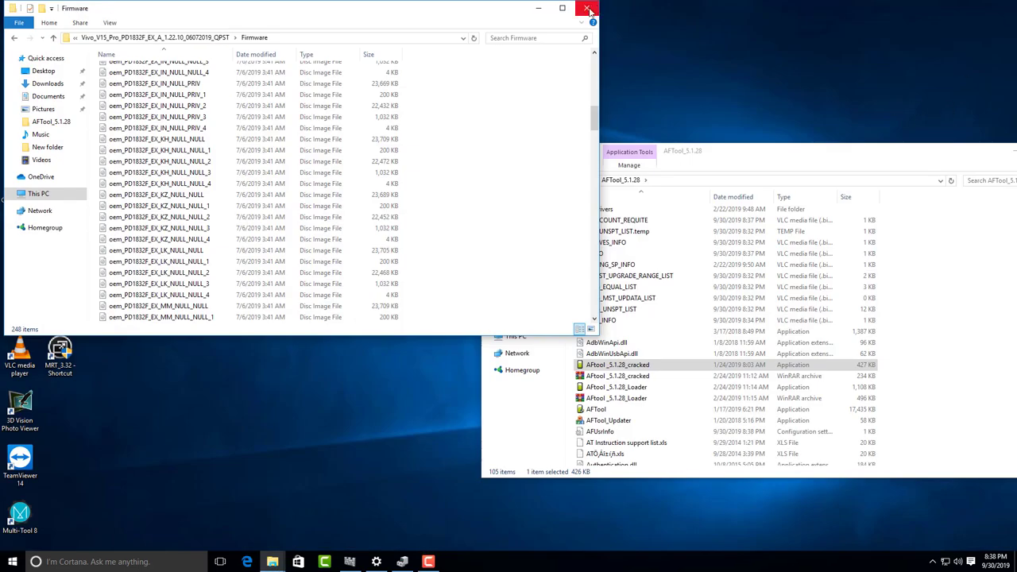
click(592, 5)
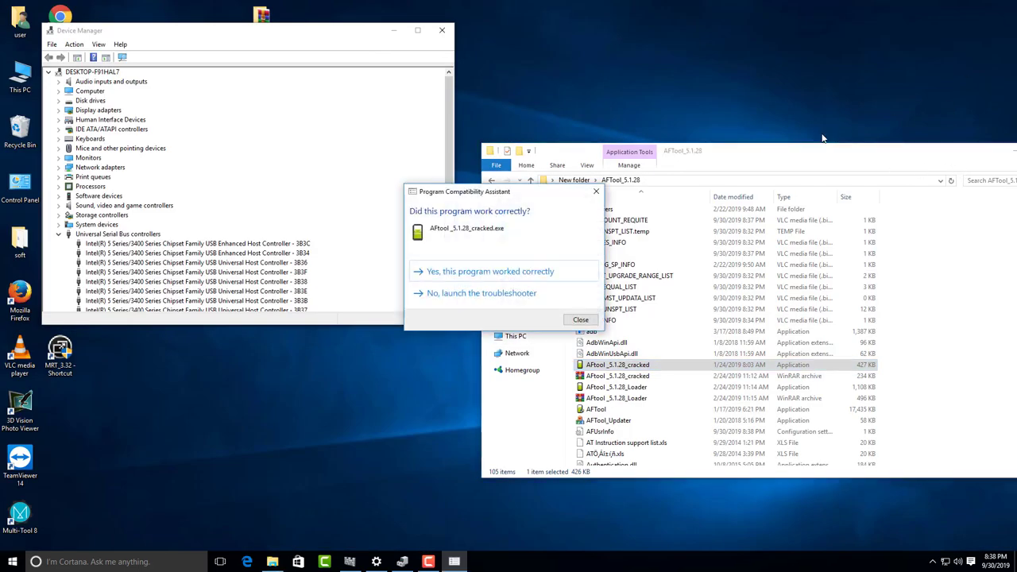
click(596, 192)
click(443, 31)
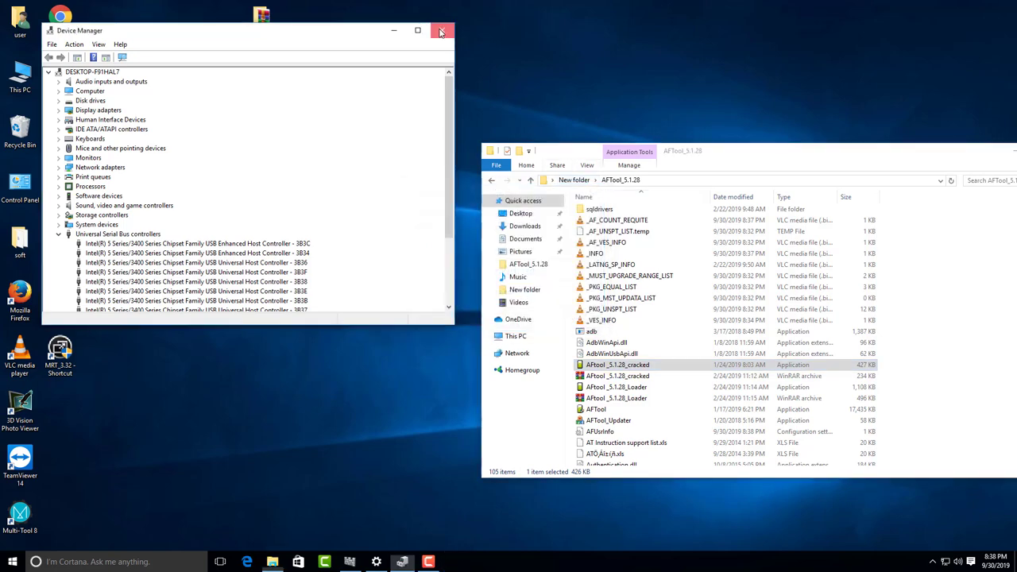
drag(922, 162, 630, 123)
click(770, 118)
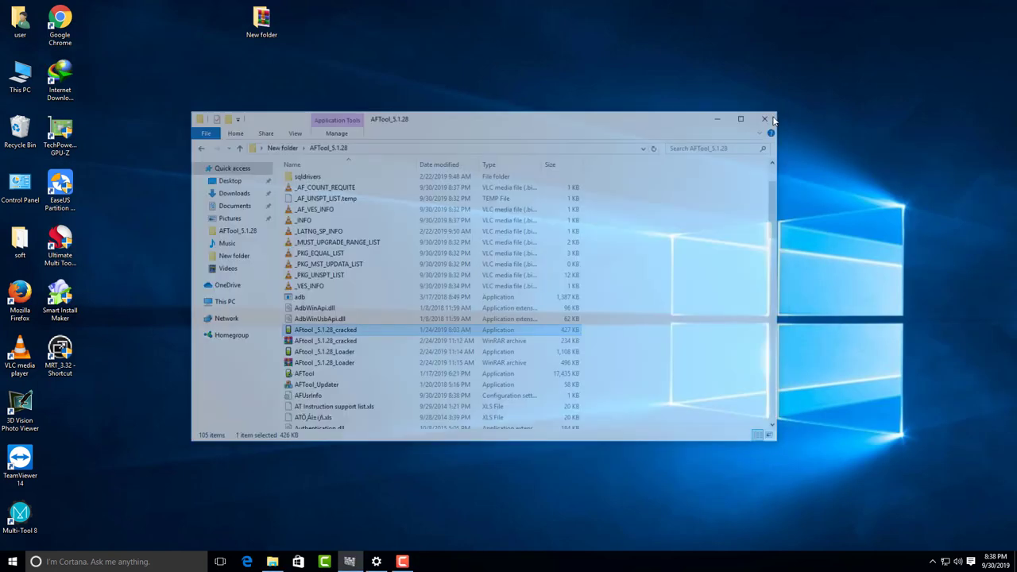